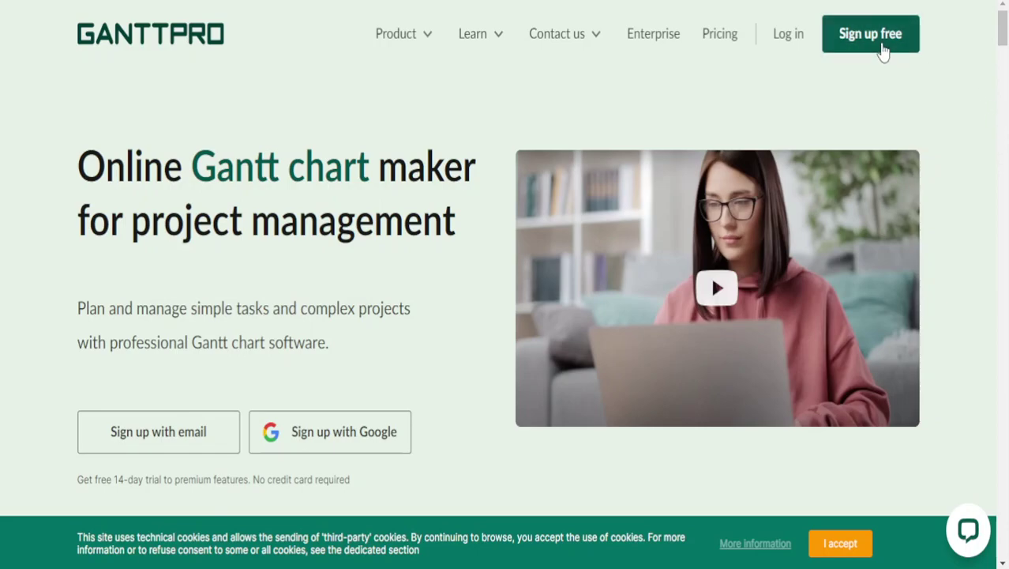
Step: Sign up for a free account with Google, choosing the existing third-listed account and approving the sign-in
left_click(877, 40)
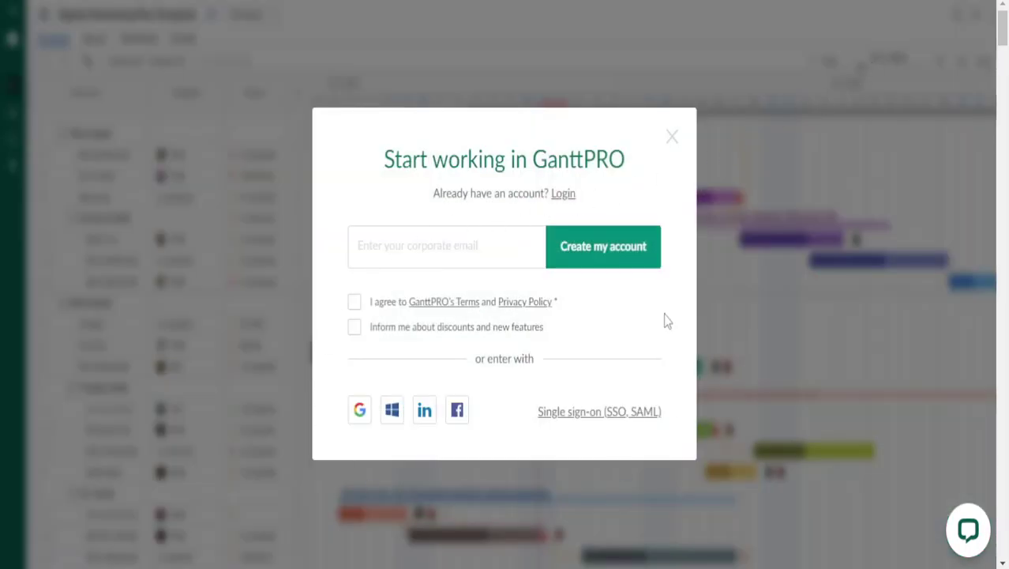
left_click(435, 247)
left_click(477, 194)
left_click(364, 407)
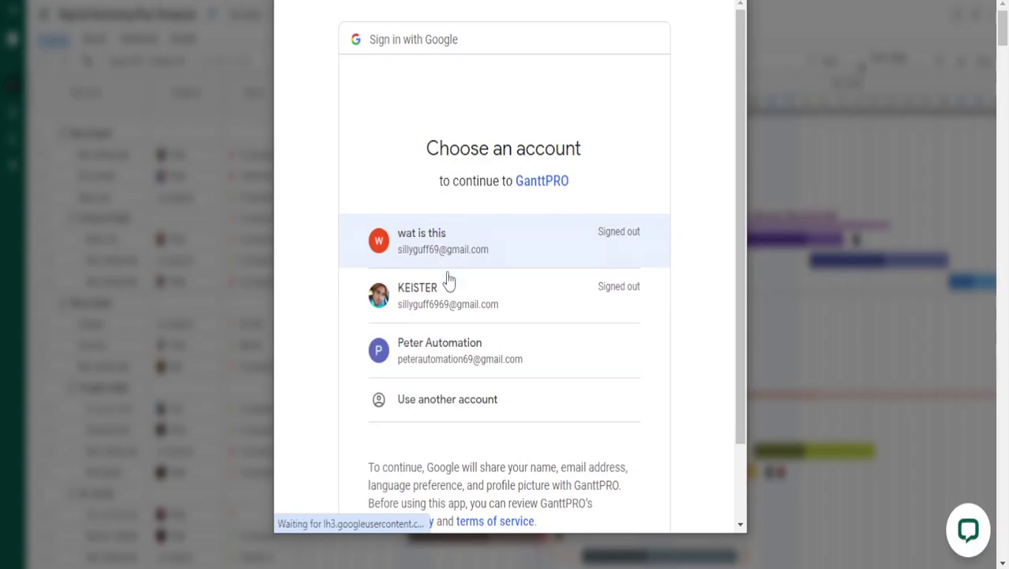
left_click(557, 354)
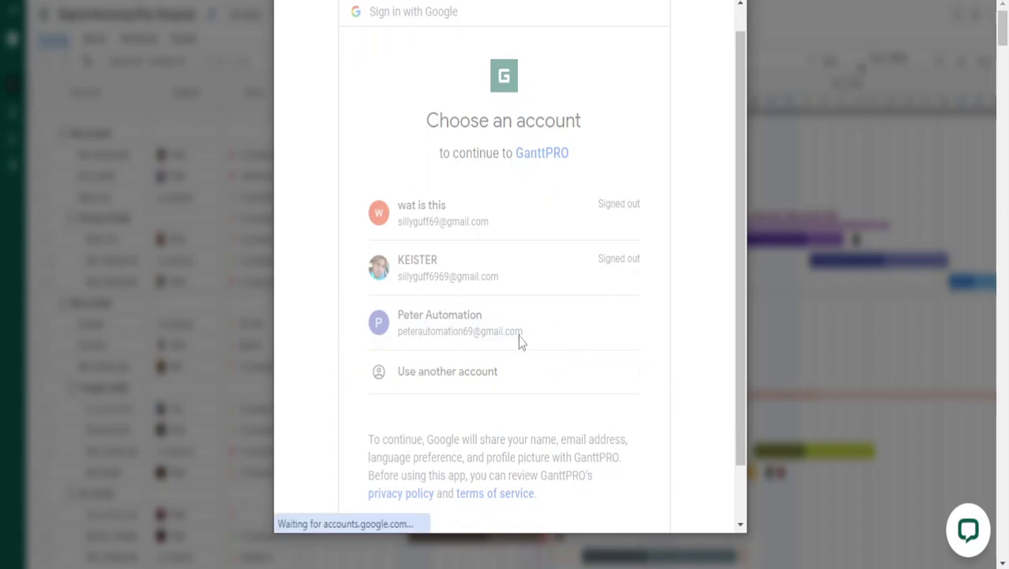
left_click(572, 368)
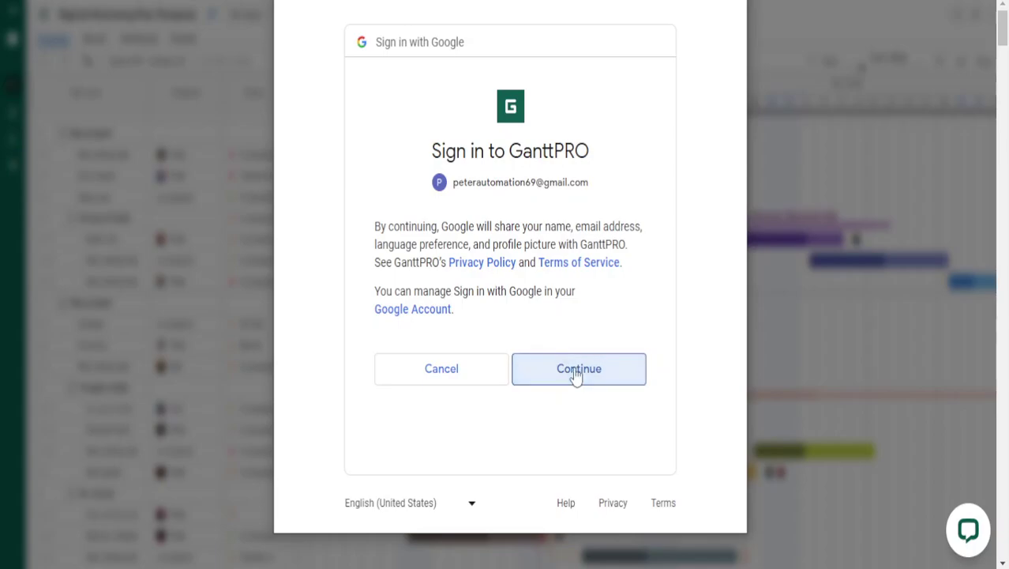
left_click(577, 374)
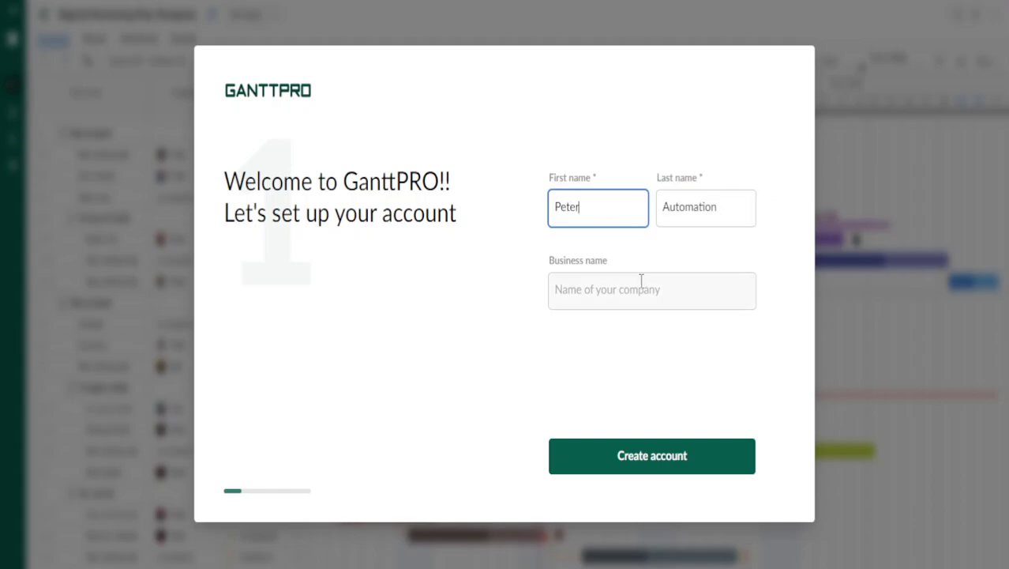
Step: Enter "Ned Tech" as the business name and create the account
left_click(683, 288)
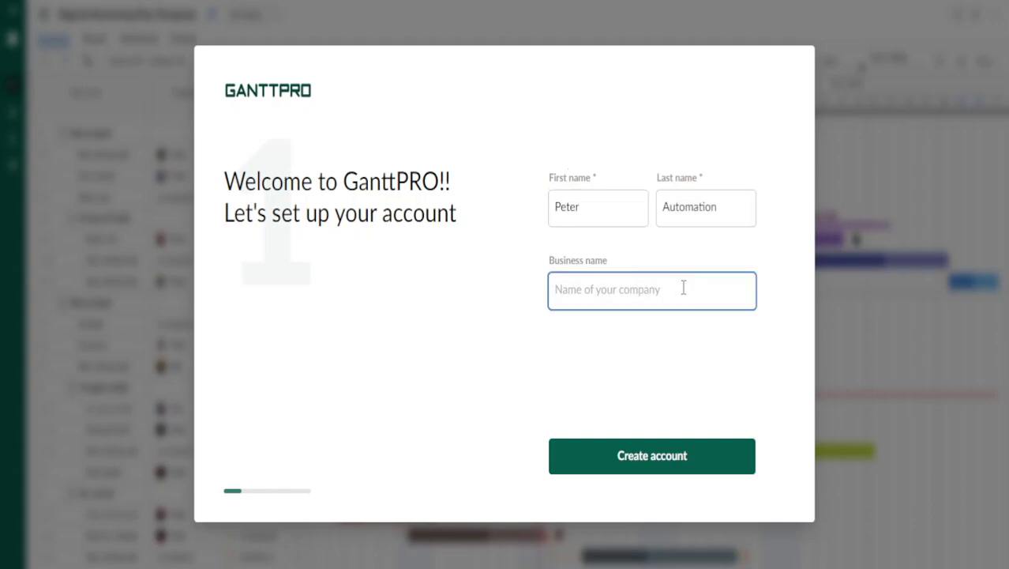
type("Ned Tech")
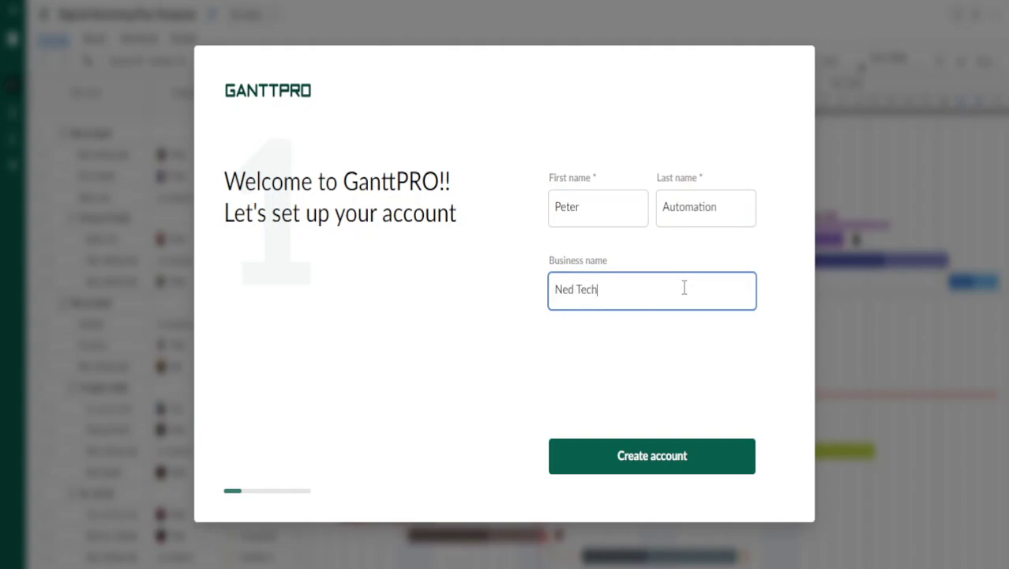
left_click(617, 460)
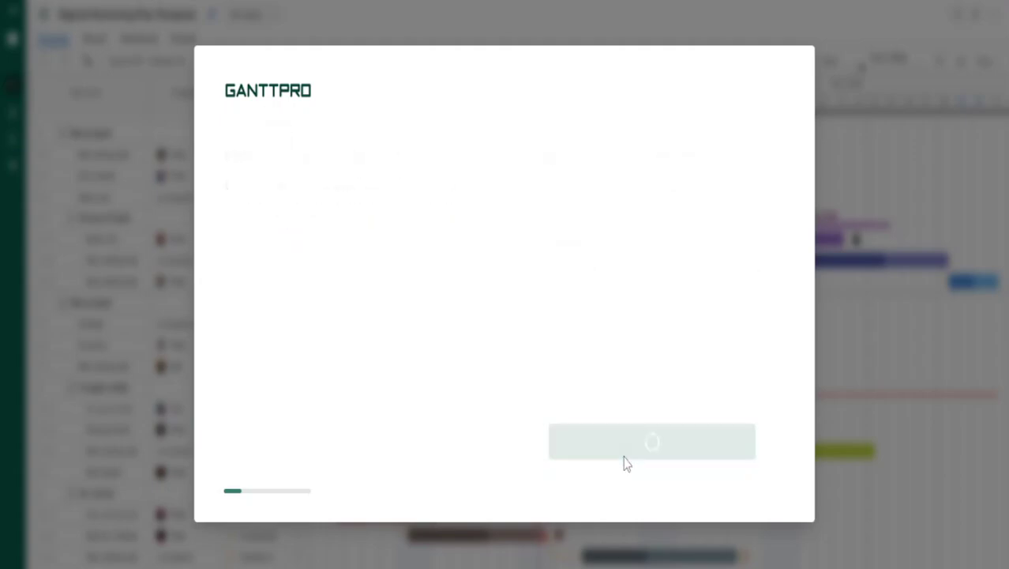
Step: Answer the onboarding questions with 201+ team members and Work as the intended use
left_click(597, 185)
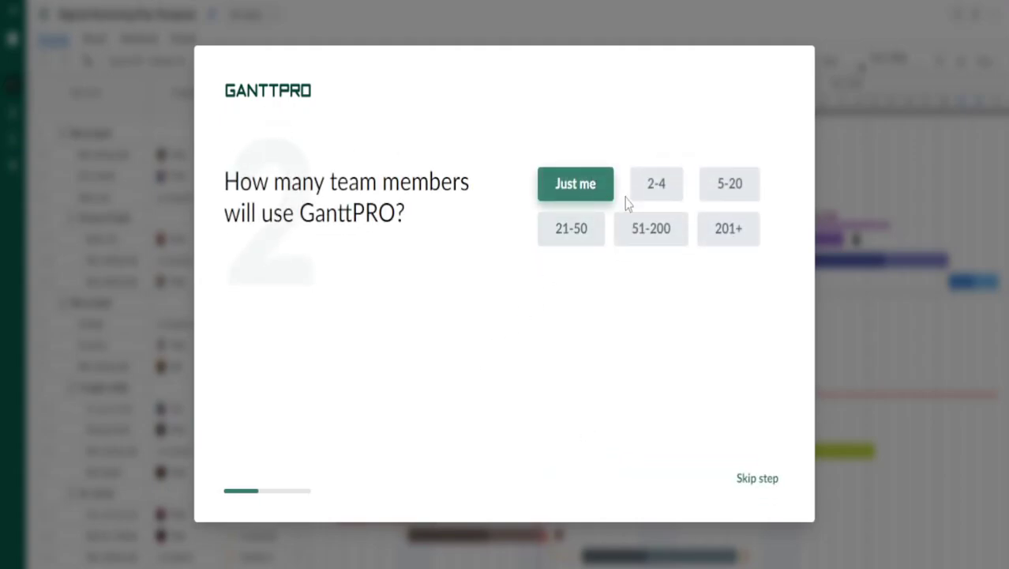
left_click(727, 228)
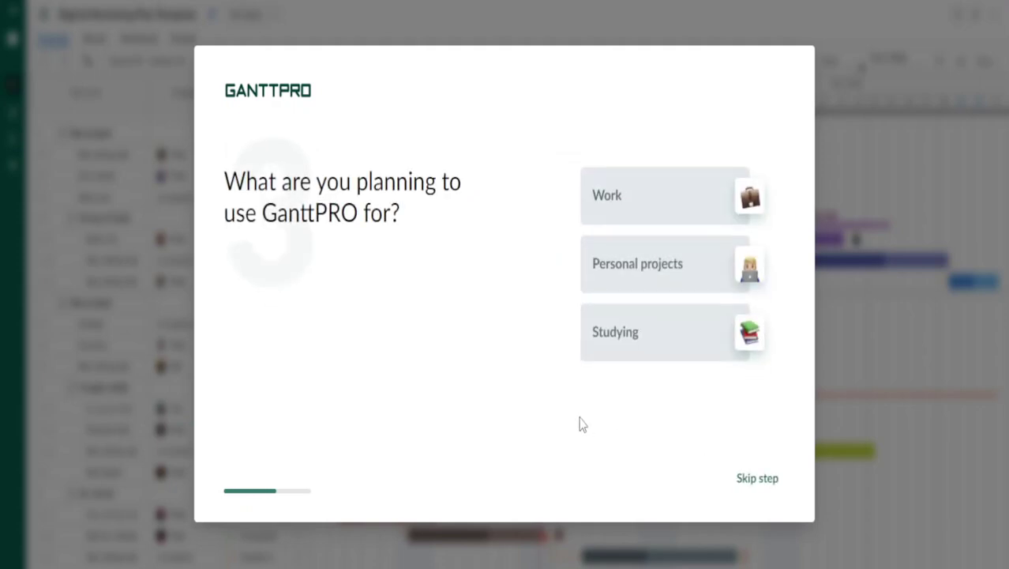
left_click(661, 209)
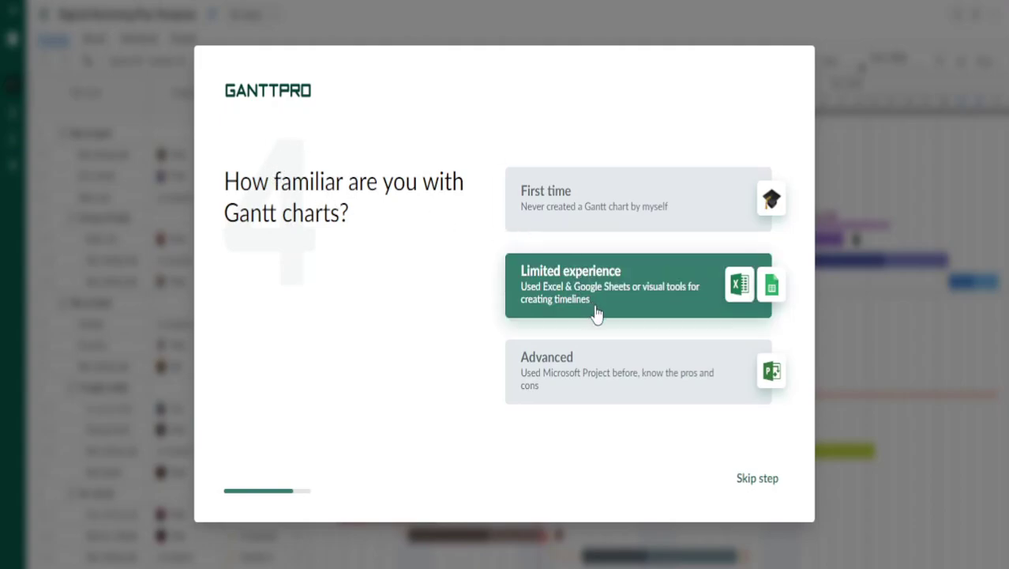
Step: Choose Limited experience with Gantt charts and submit Time tracking as the feature of interest
left_click_drag(315, 342, 382, 258)
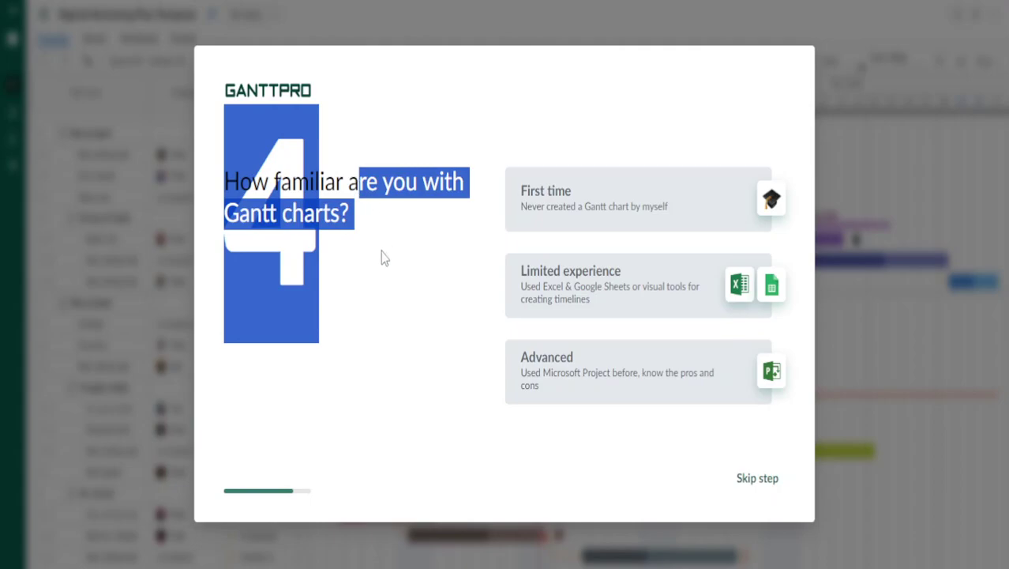
left_click(382, 258)
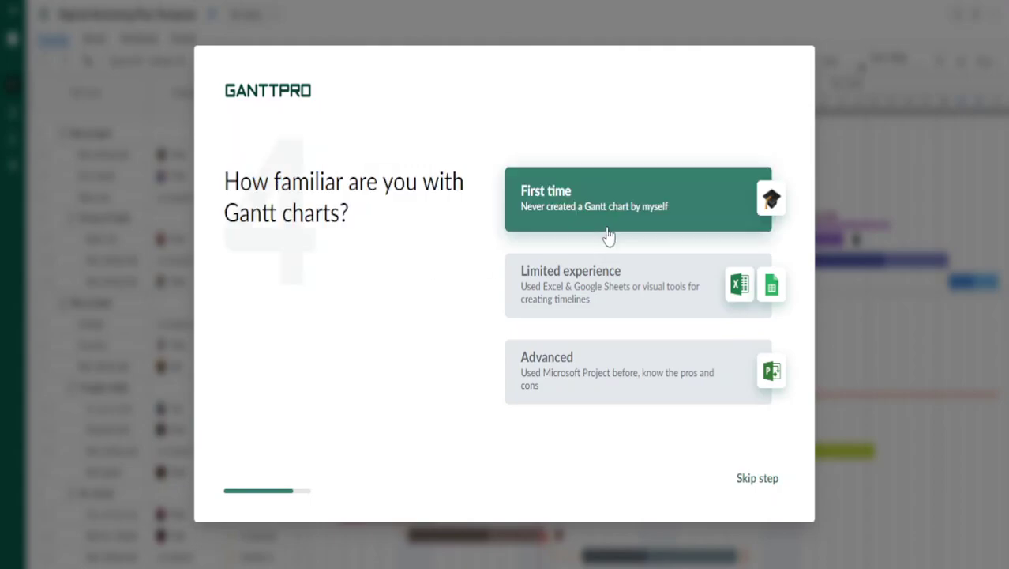
left_click(615, 274)
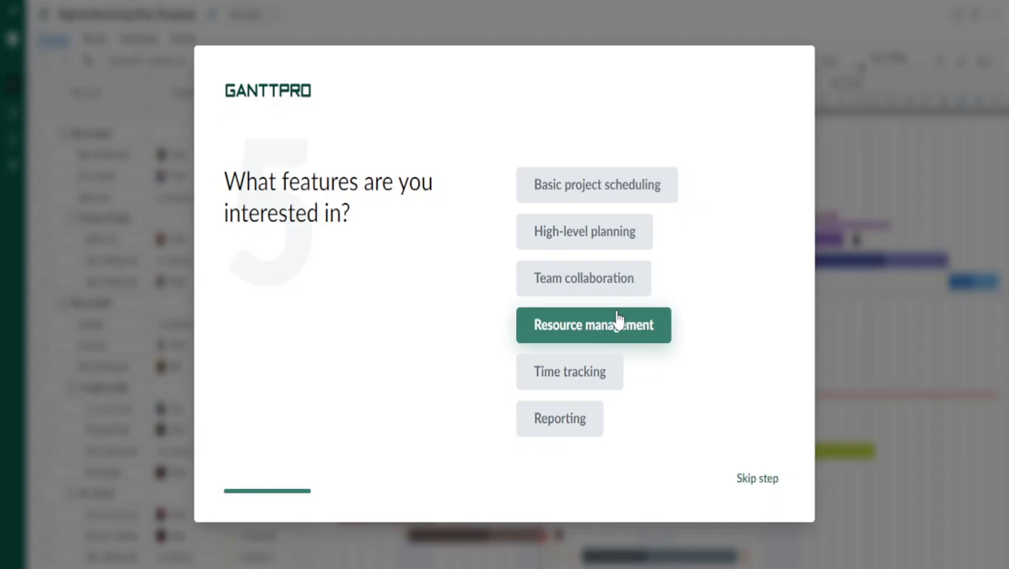
left_click(578, 371)
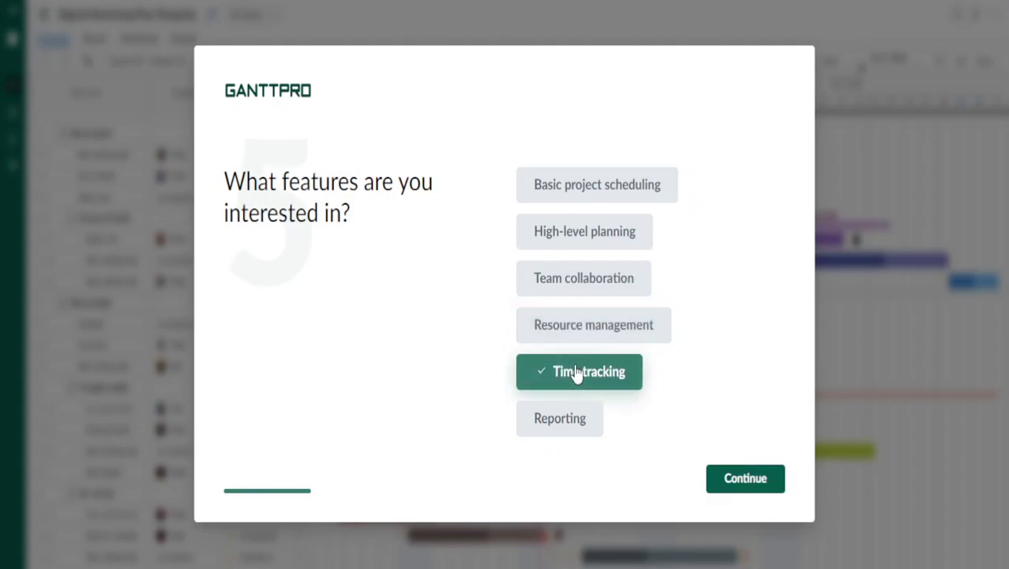
left_click(743, 480)
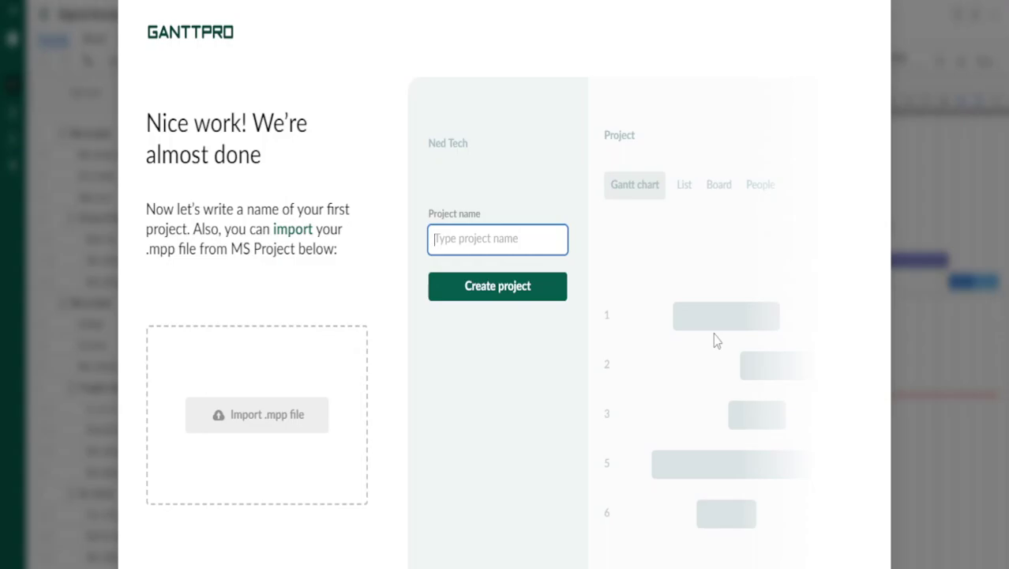
Step: Name the first project "ASPIRATOR" and create it
type("ASPIRA")
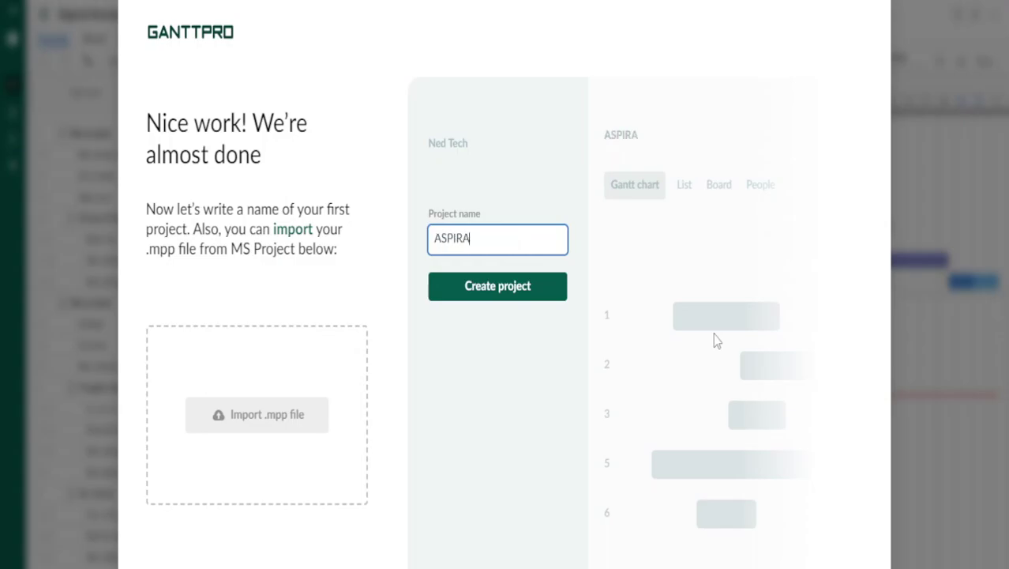
type("TOR")
left_click(550, 299)
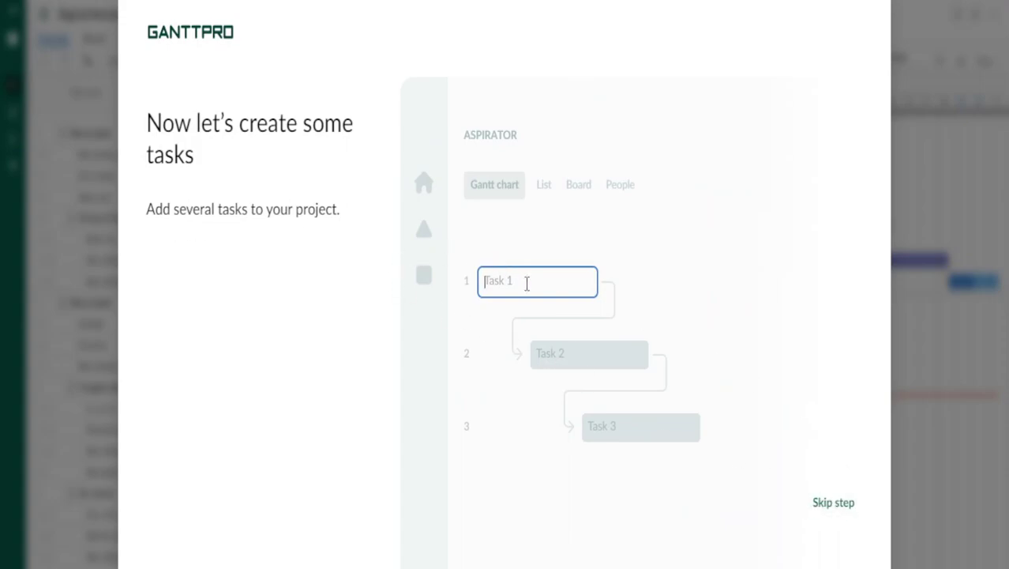
Step: Add the project's first three tasks, "Instalation", "Truning it on" and "Enjoying ot", and continue the setup
type("T")
key("BackSpace")
type("Instalation")
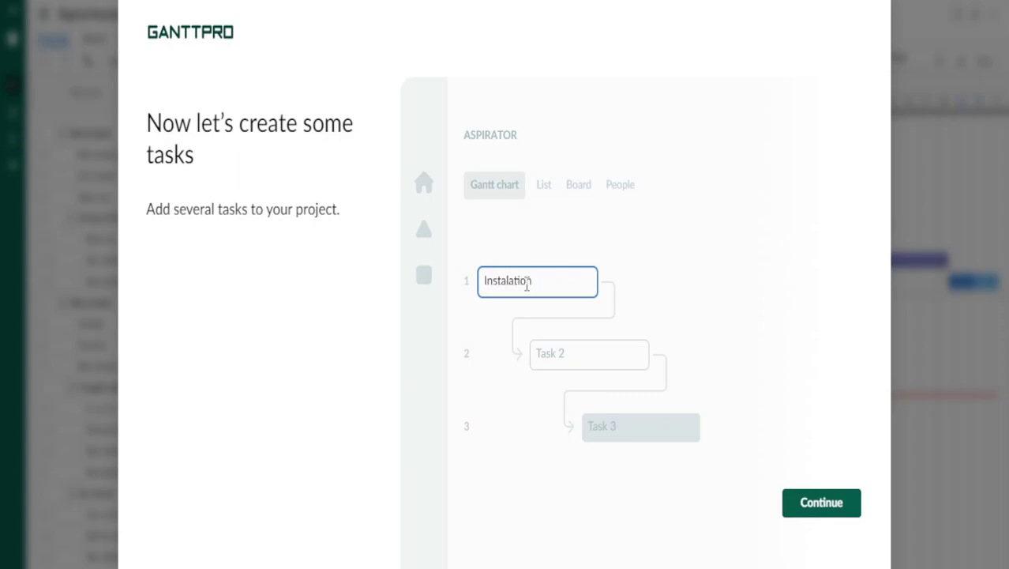
key("Tab")
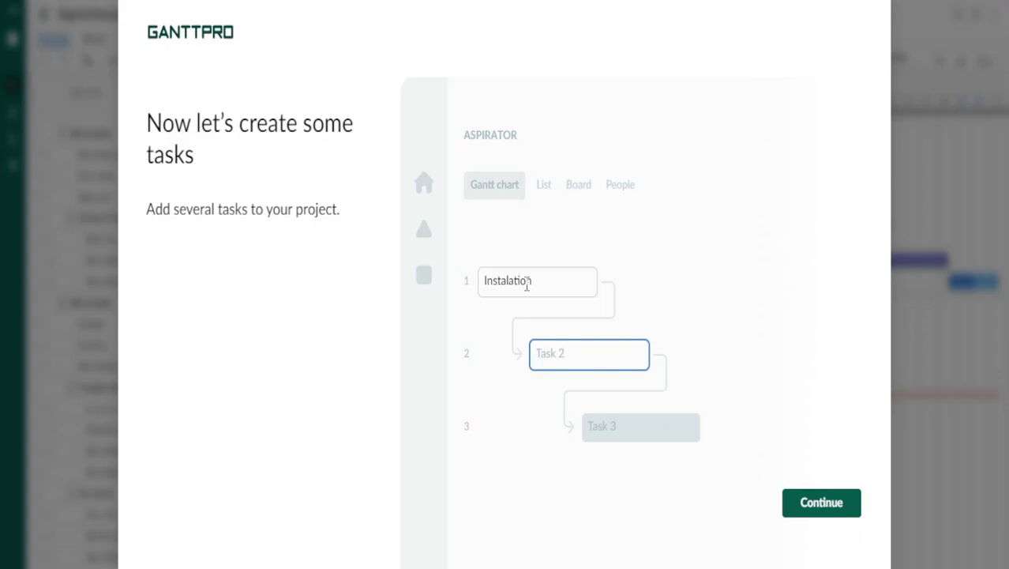
type("Trun")
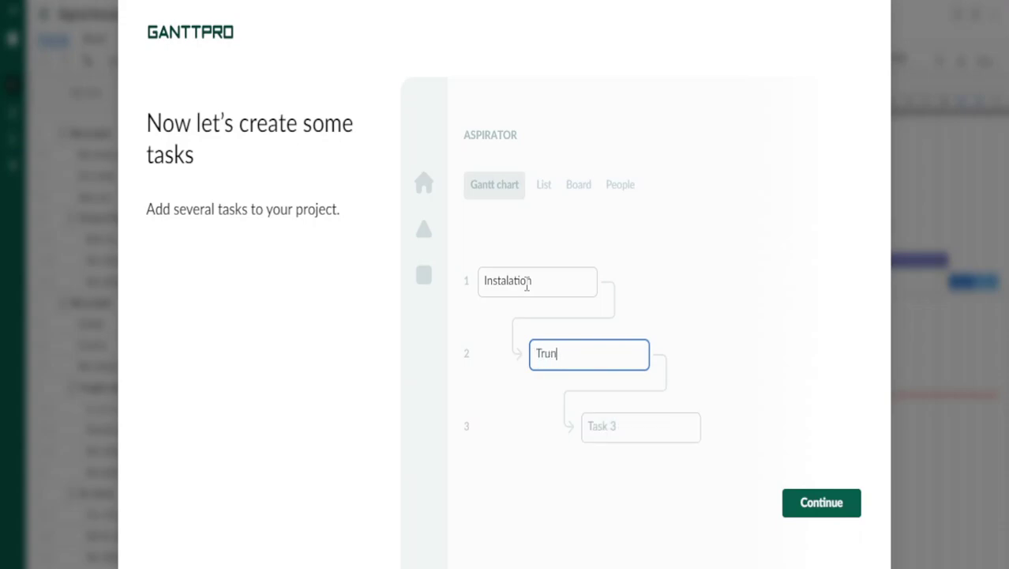
type("ing it on")
key("Tab")
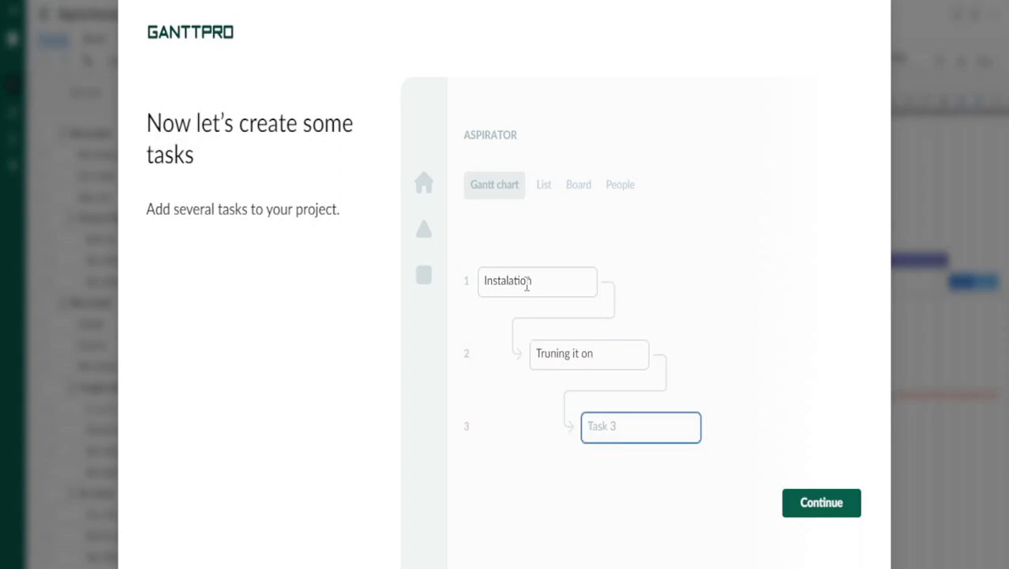
type("Enjoying ot")
key("Tab")
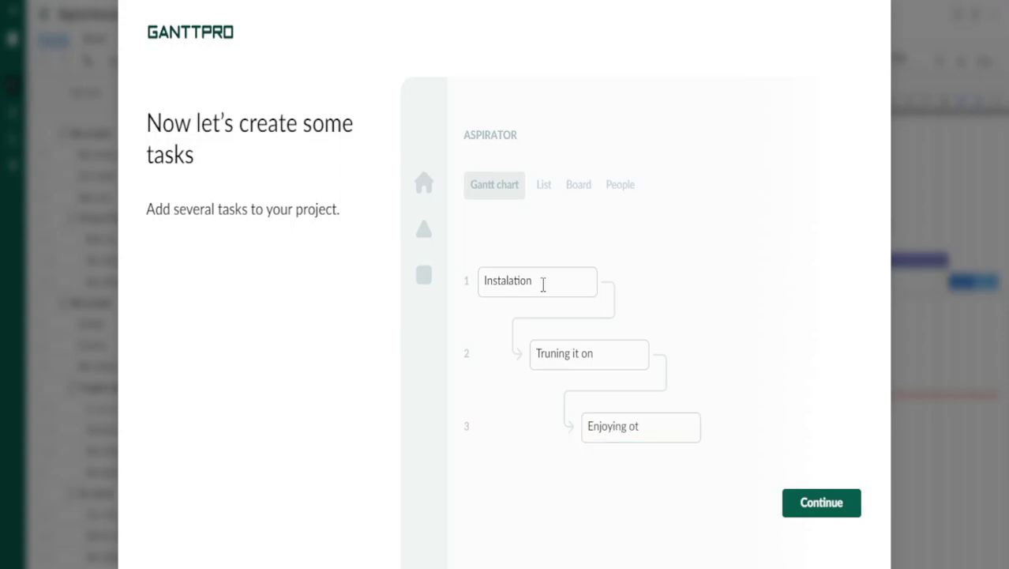
left_click(840, 512)
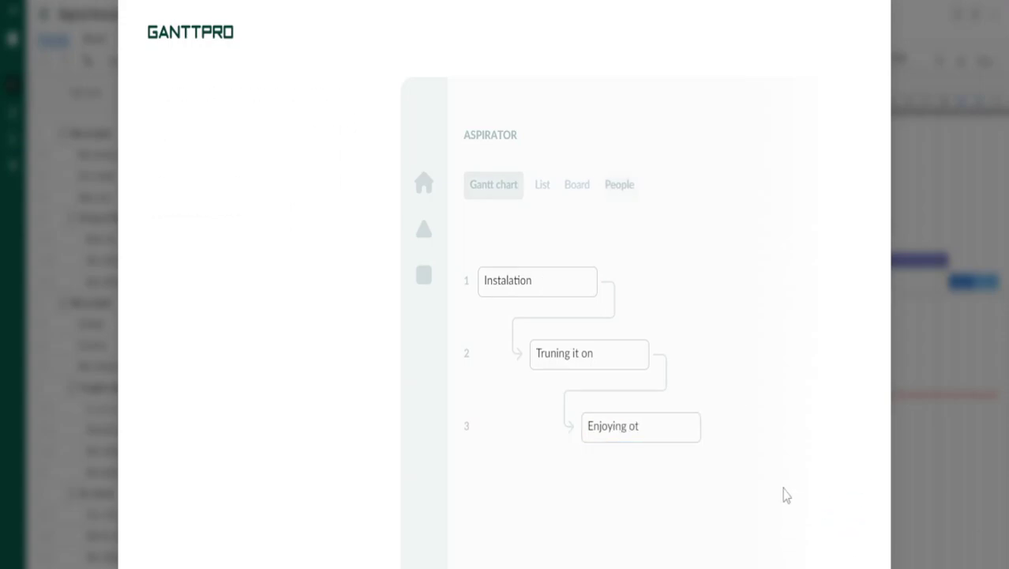
Step: Skip inviting teammates and dismiss the introductory guide about adding a new task
left_click(542, 282)
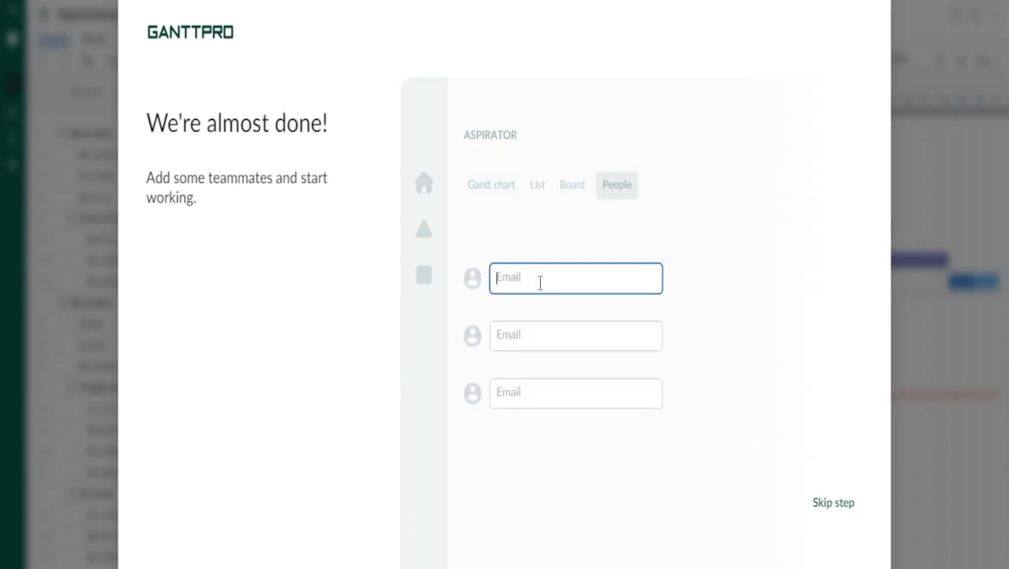
left_click(556, 349)
left_click(570, 186)
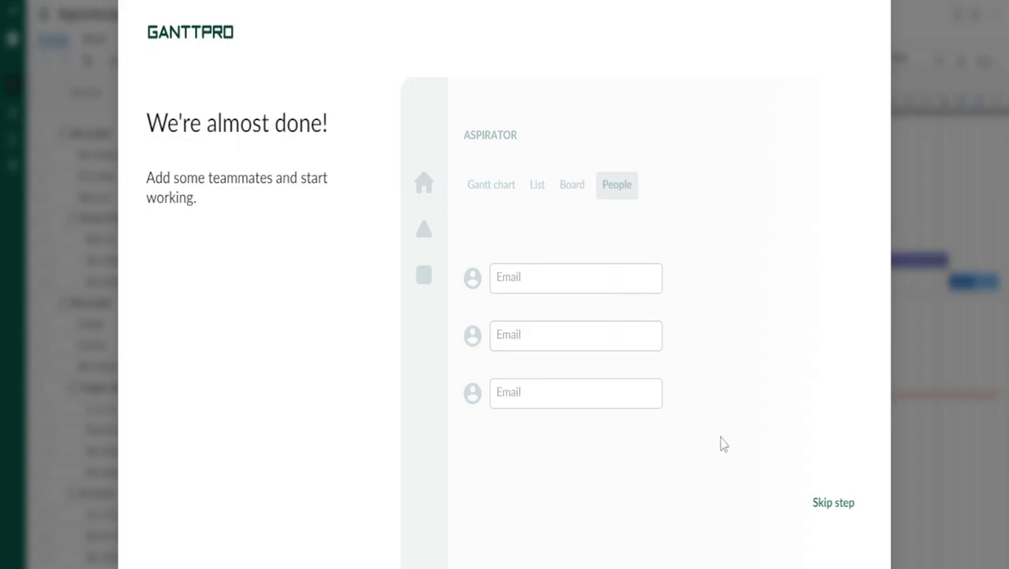
left_click(837, 509)
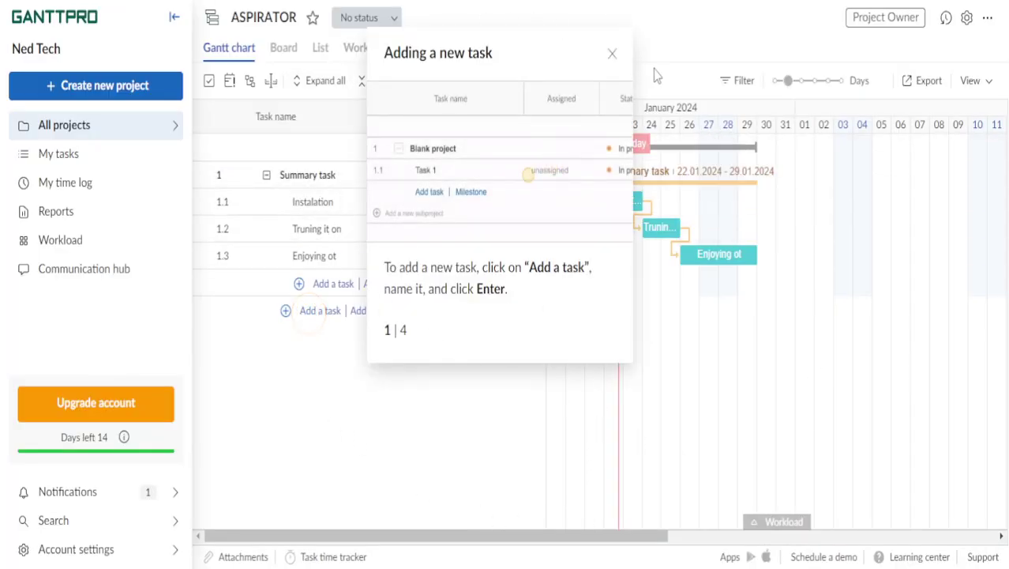
left_click(614, 53)
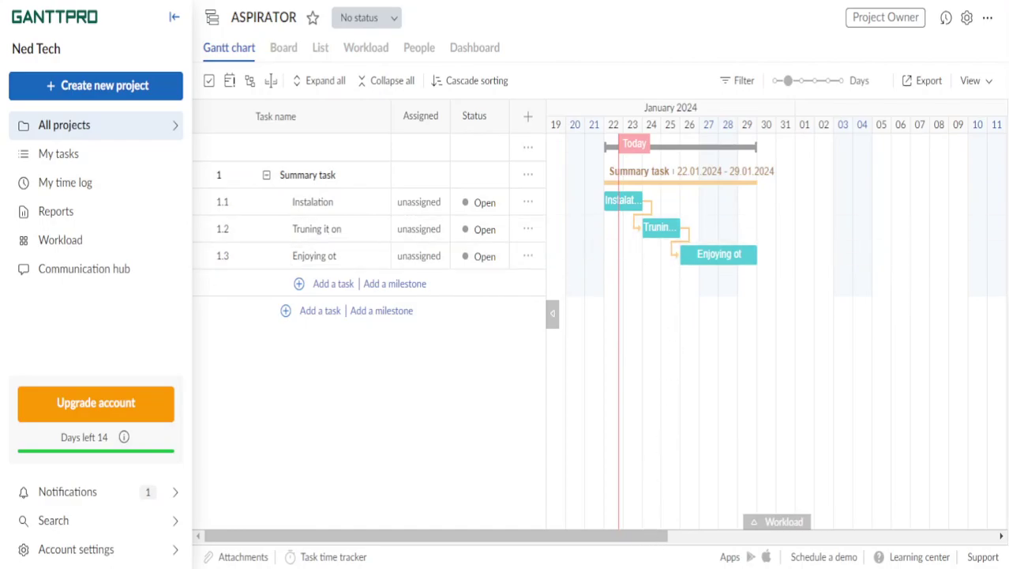
Step: Enlarge the project page to examine the Gantt chart's task list with its assignee and status columns
left_click_drag(634, 537, 313, 478)
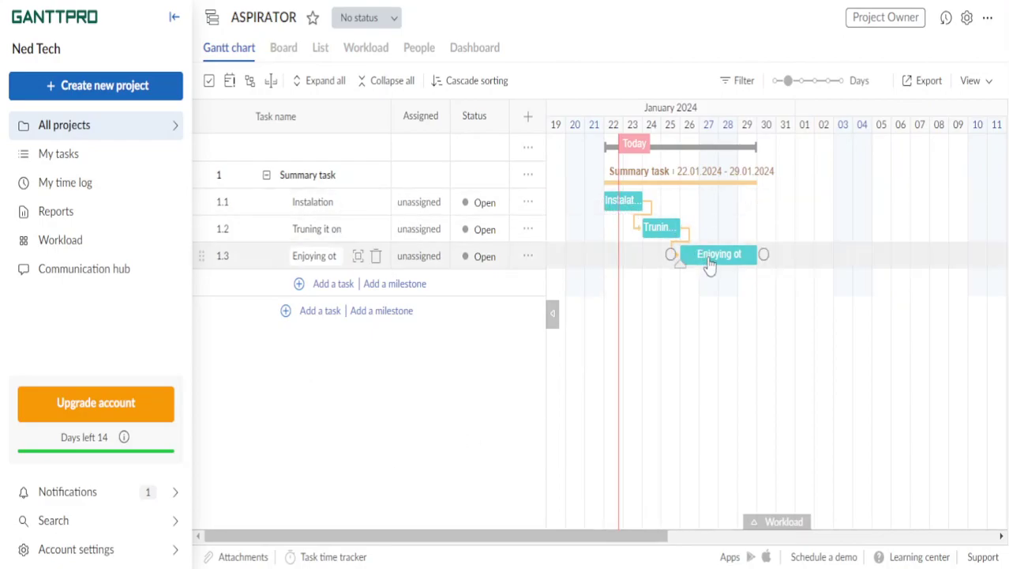
key("ctrl+plus")
key("ctrl+plus")
key("ctrl+plus")
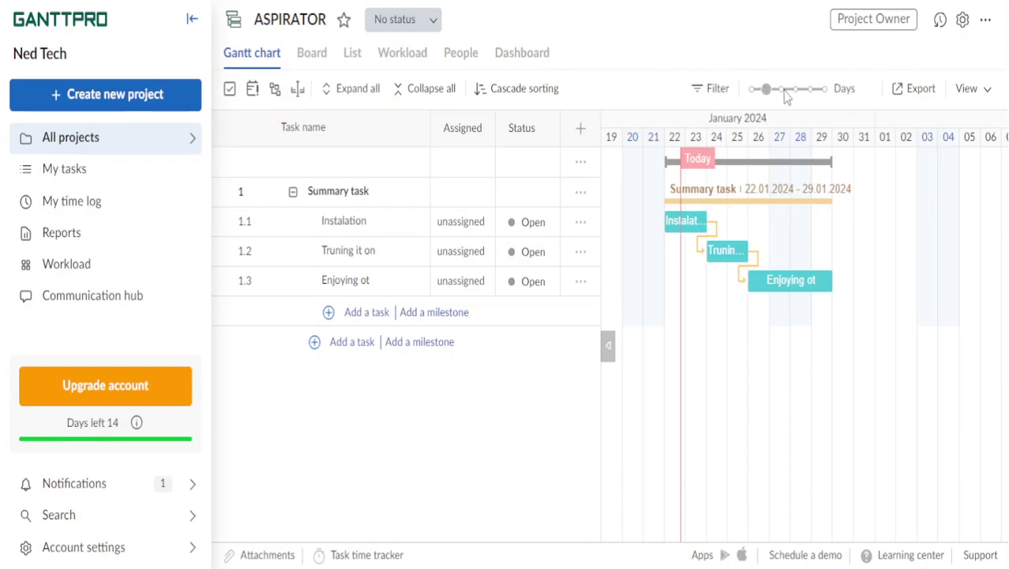
key("ctrl+plus")
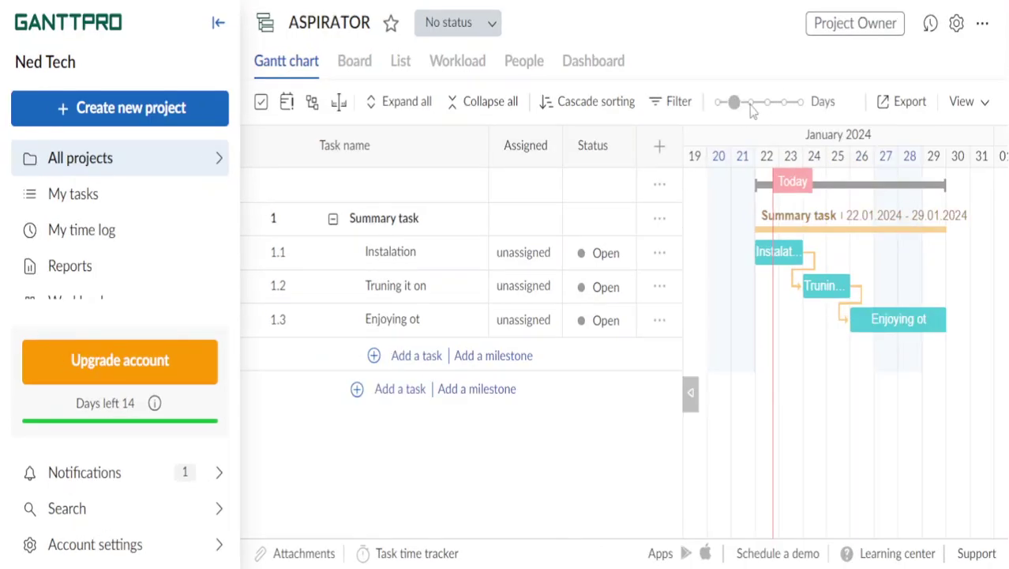
key("ctrl+plus")
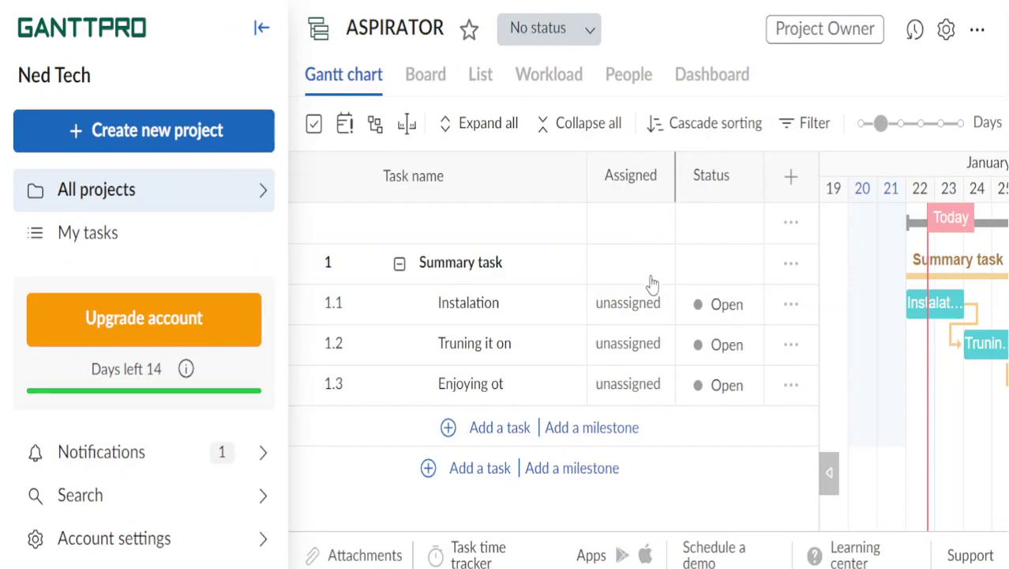
key("ctrl+plus")
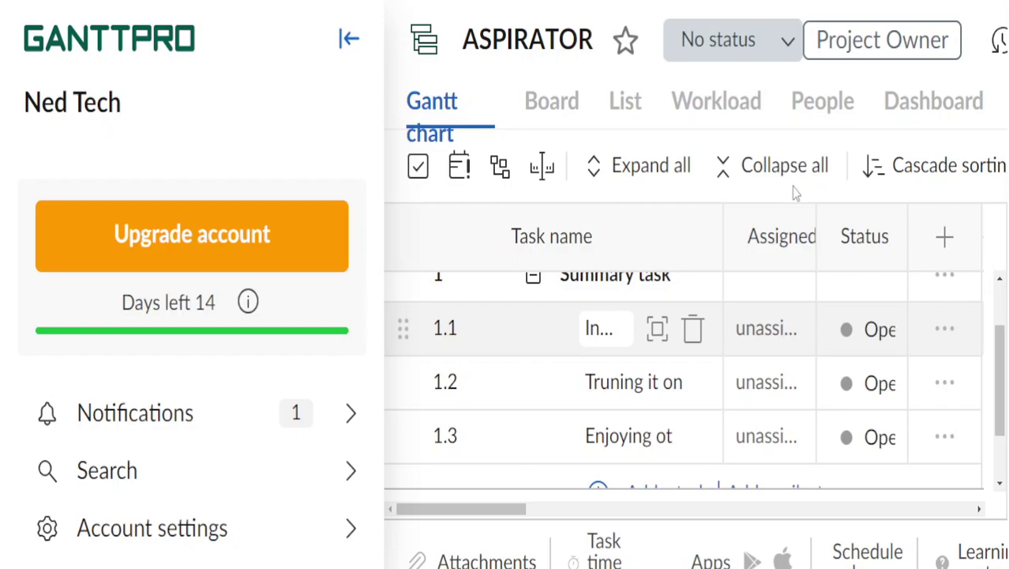
key("ctrl+minus")
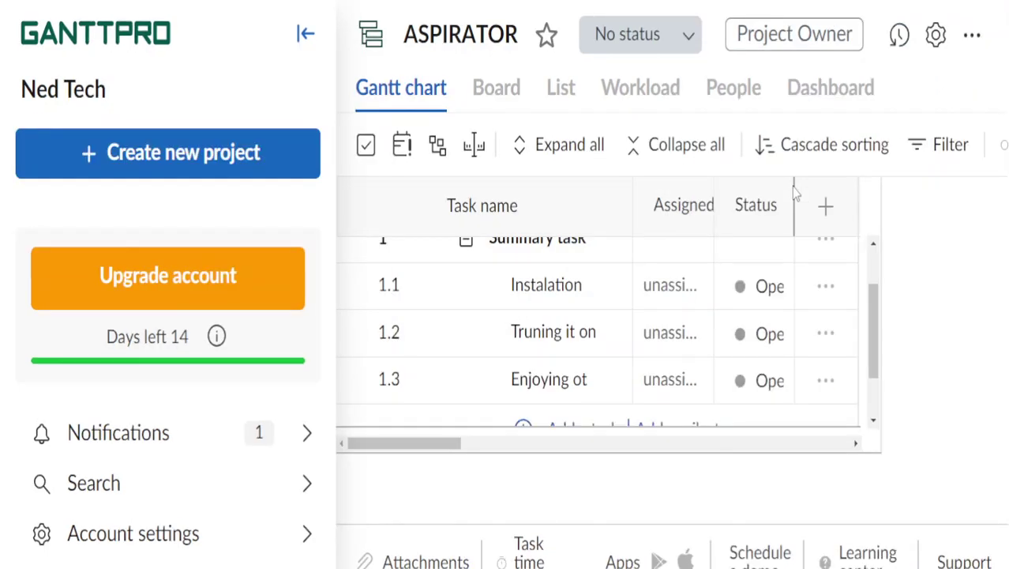
key("ctrl+minus")
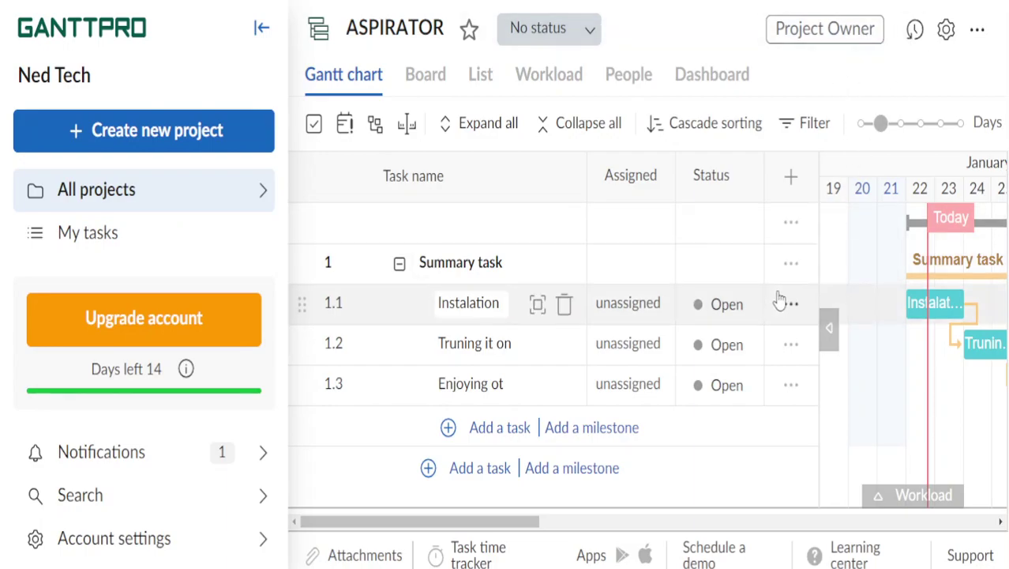
Step: Shrink the page to show the full January timeline and open the assignee choices for the Instalation task
key("ctrl+minus")
key("ctrl+minus")
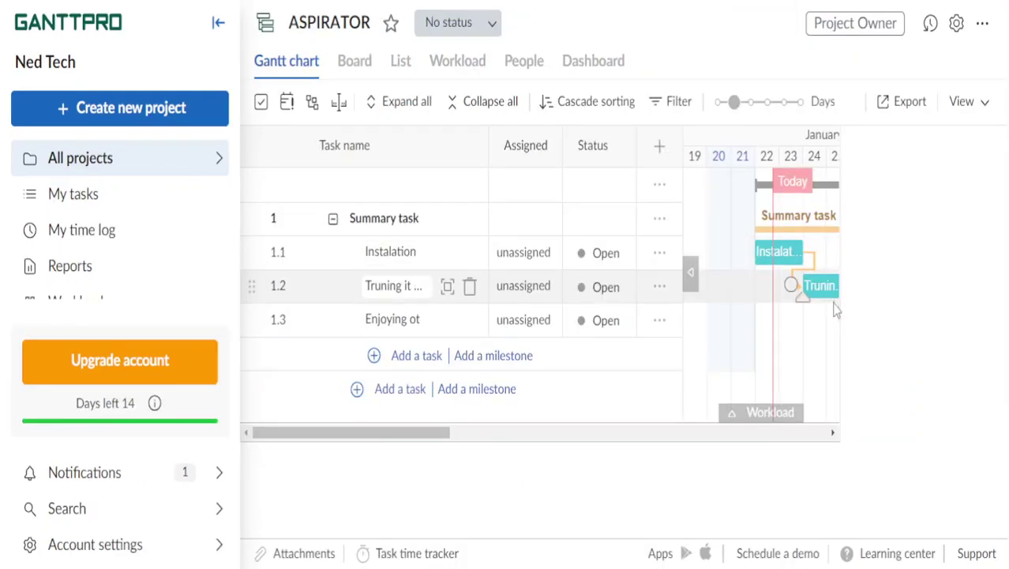
key("ctrl+minus")
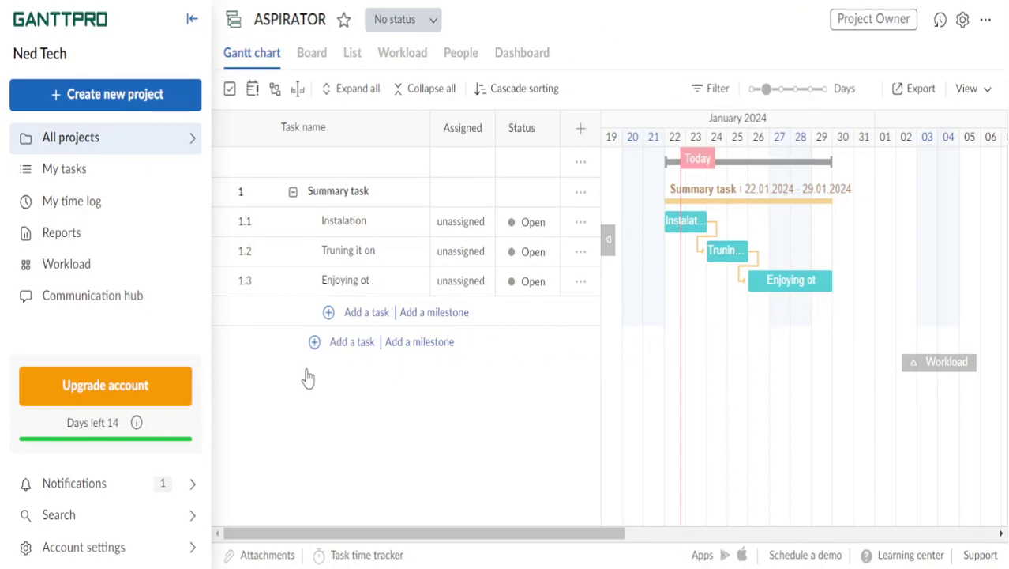
key("ctrl+minus")
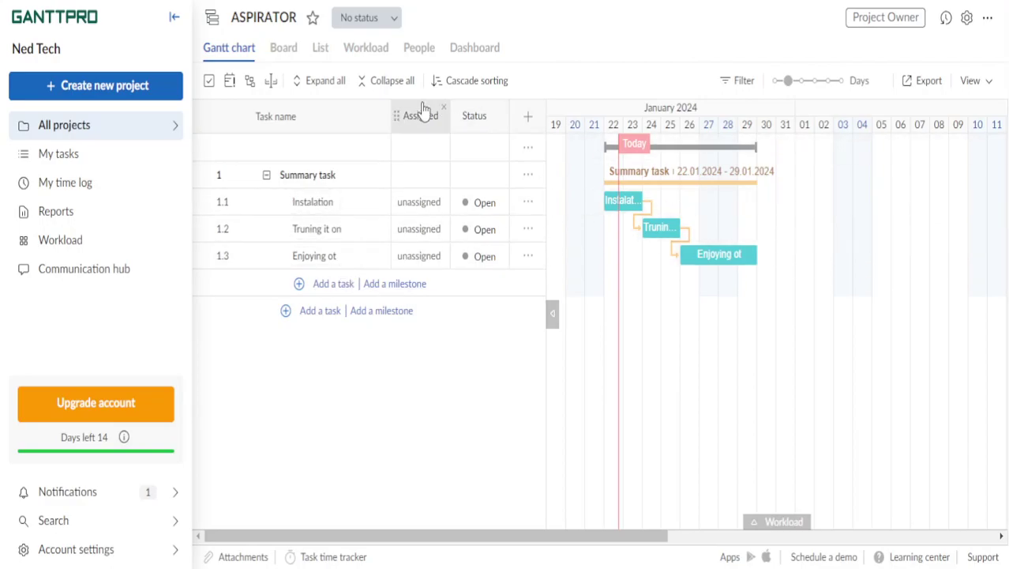
left_click(421, 204)
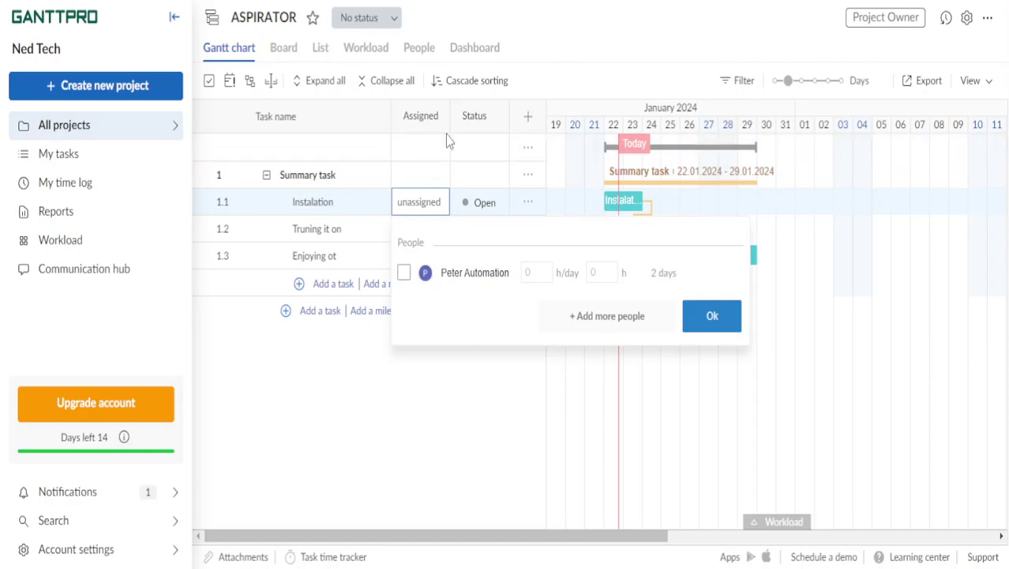
Step: Examine the fields that can be shown or hidden in the task list, leaving the selection as it is
left_click(527, 118)
scroll(596, 292, "down", 2)
scroll(596, 294, "up", 2)
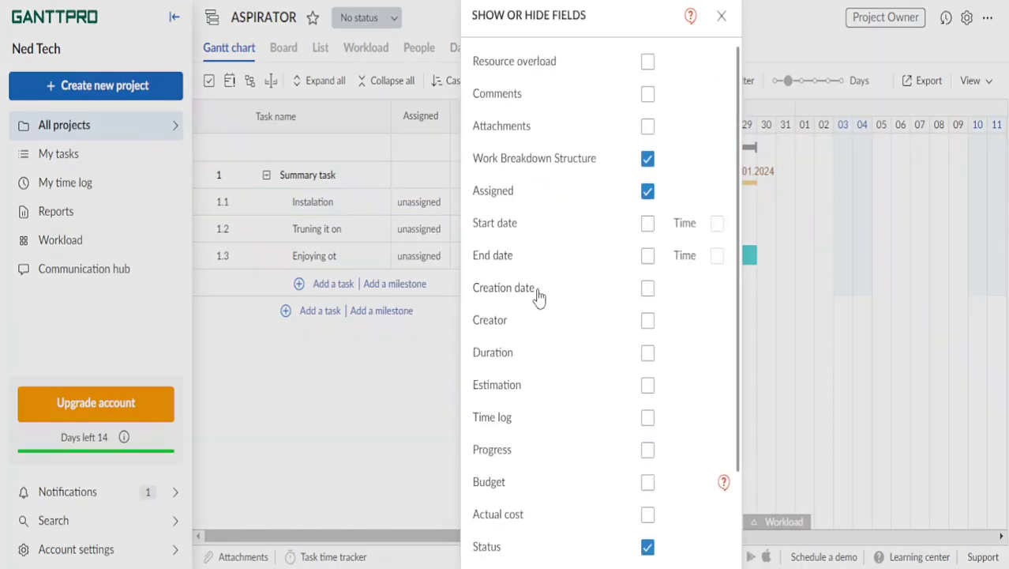
left_click(387, 404)
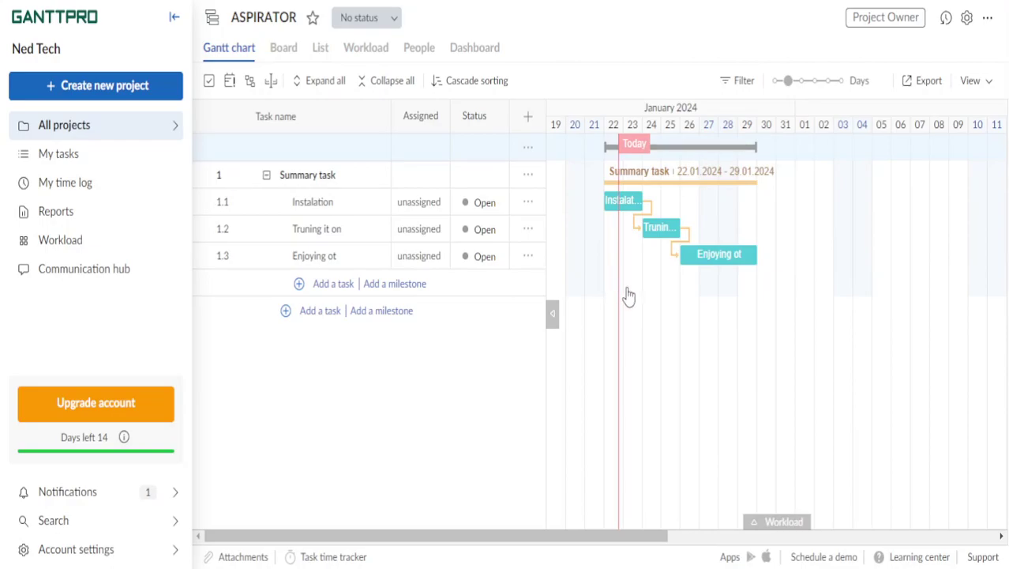
Step: Look at the My tasks page and the My time log page
left_click(669, 204)
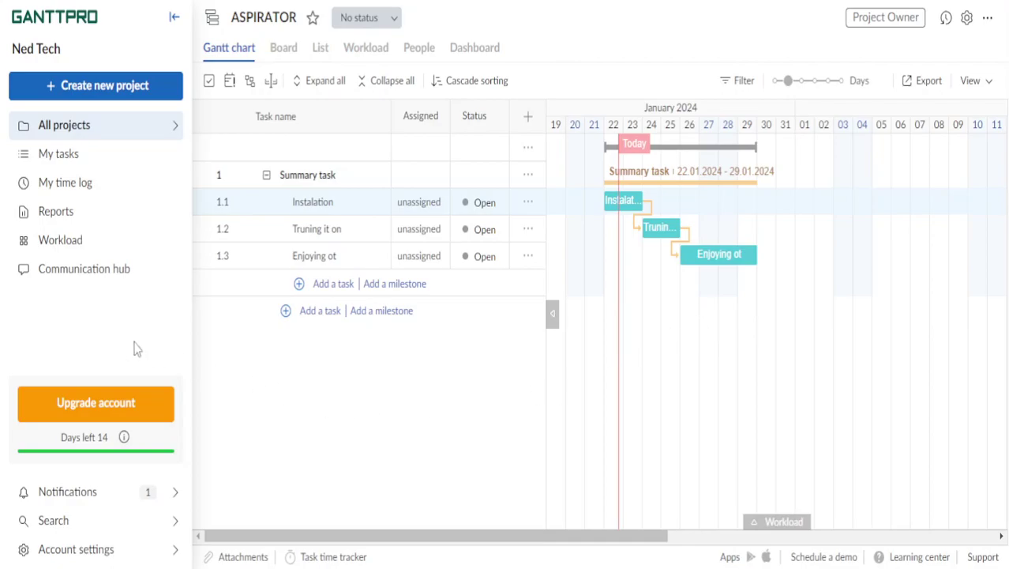
left_click(75, 157)
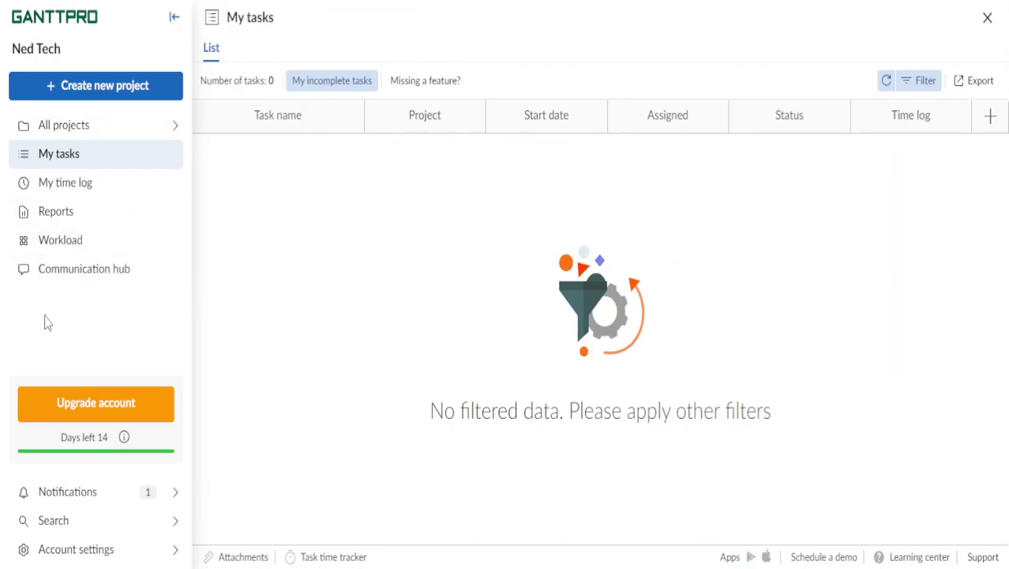
left_click(86, 196)
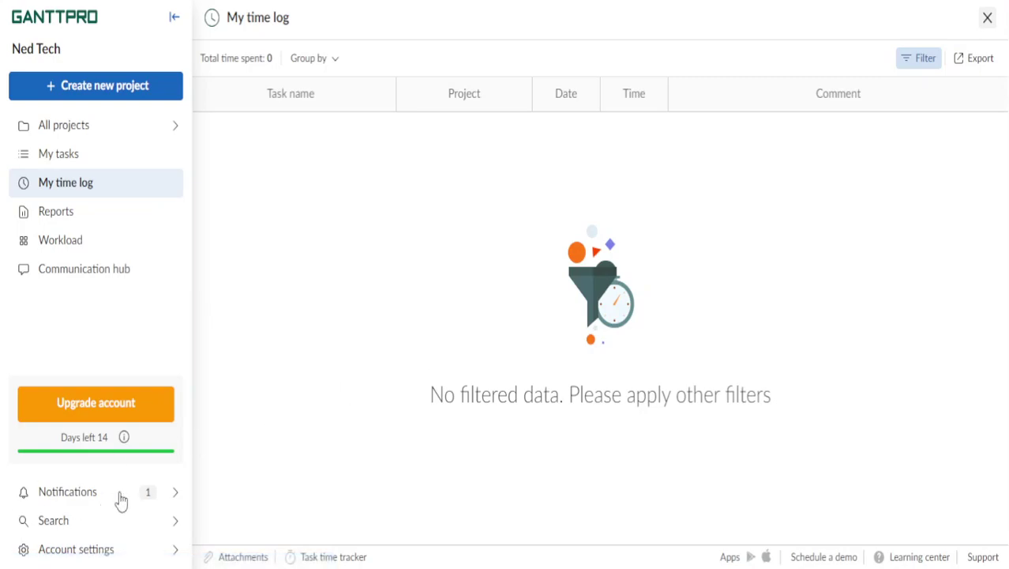
Step: Examine the account's profile settings, including personal information, password and workspace settings
left_click(128, 546)
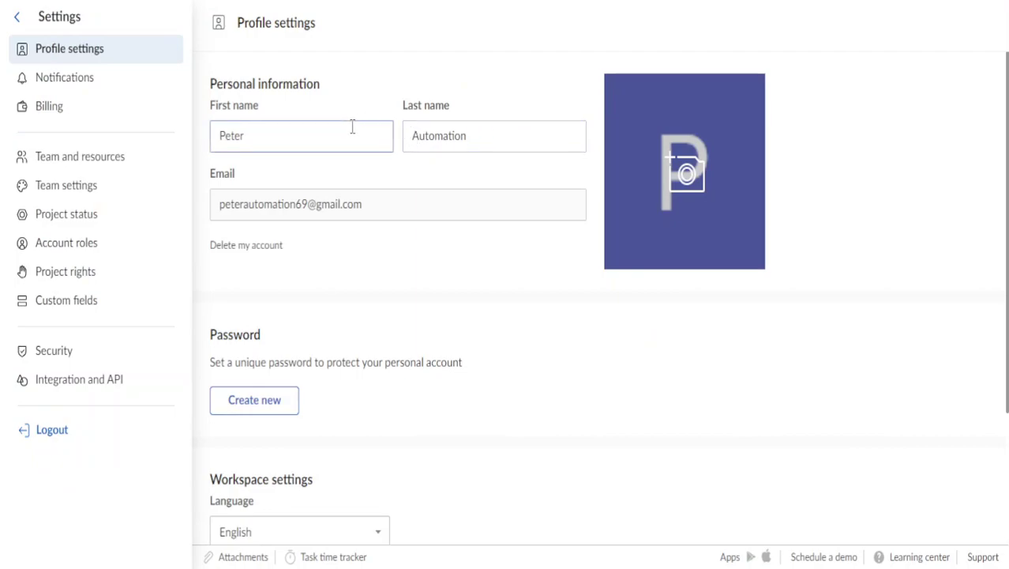
scroll(515, 135, "down", 2)
scroll(518, 153, "up", 2)
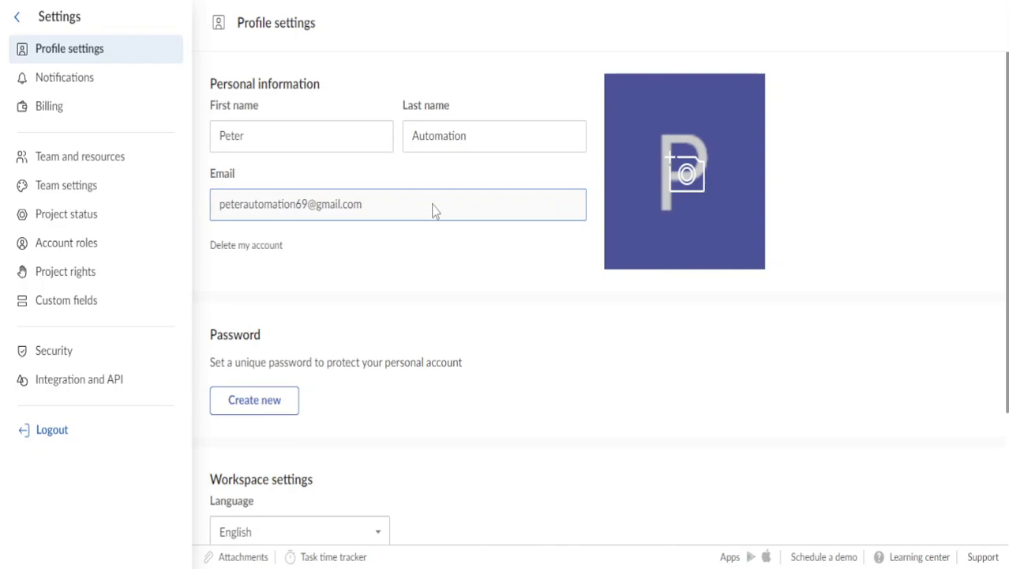
scroll(431, 210, "down", 2)
scroll(390, 228, "up", 2)
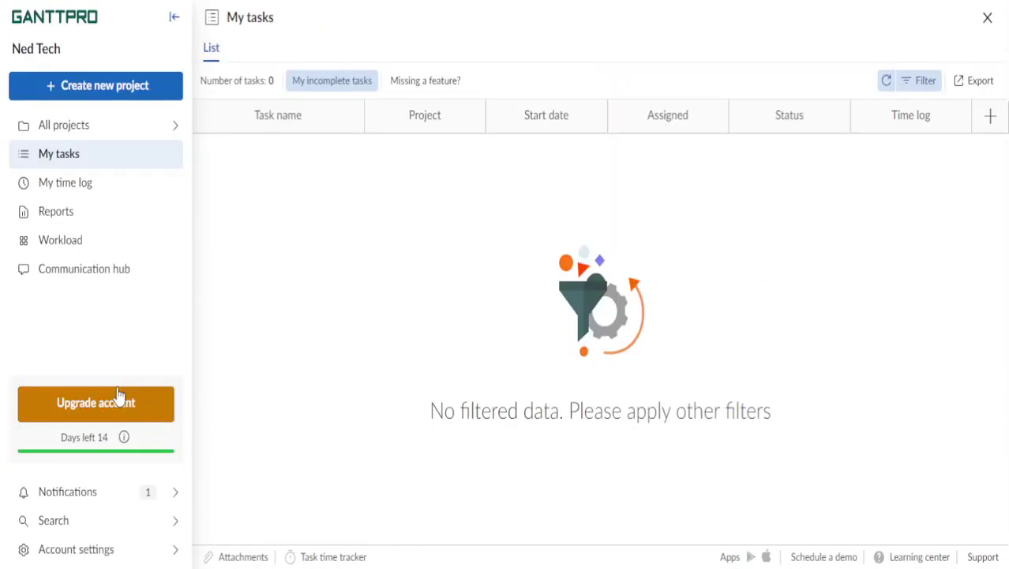
Step: Open the account upgrade plans and look over the whole pricing page
left_click(124, 406)
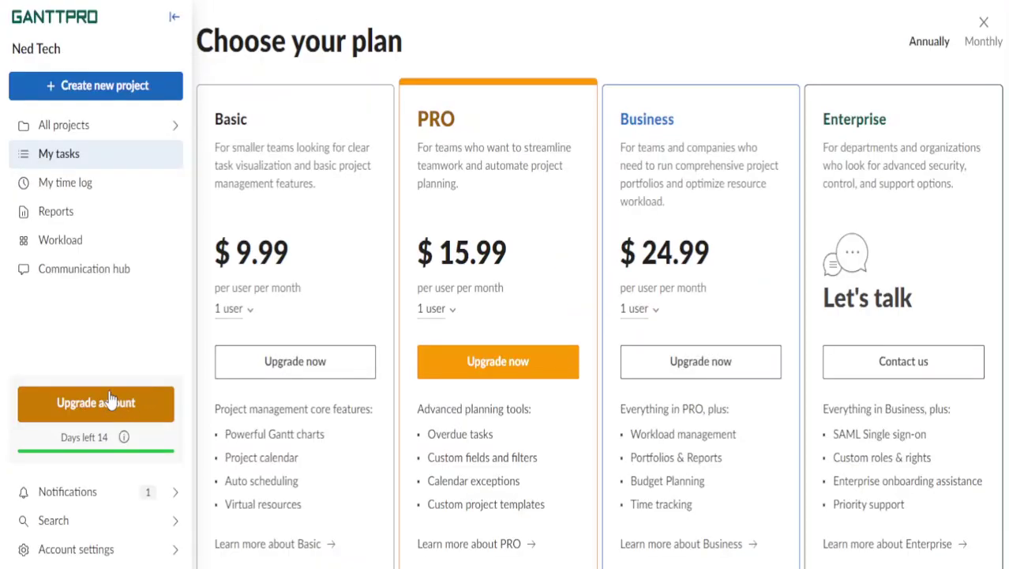
scroll(920, 308, "down", 7)
scroll(919, 308, "up", 7)
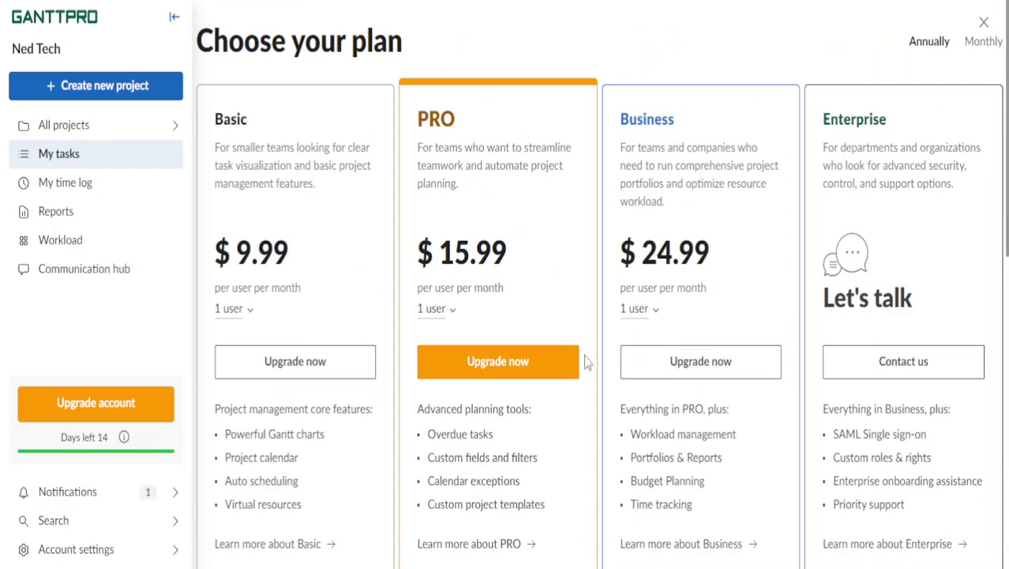
scroll(717, 553, "down", 3)
scroll(723, 499, "up", 3)
Step: Check the user-count options offered for the Basic plan without changing the selection
left_click(219, 308)
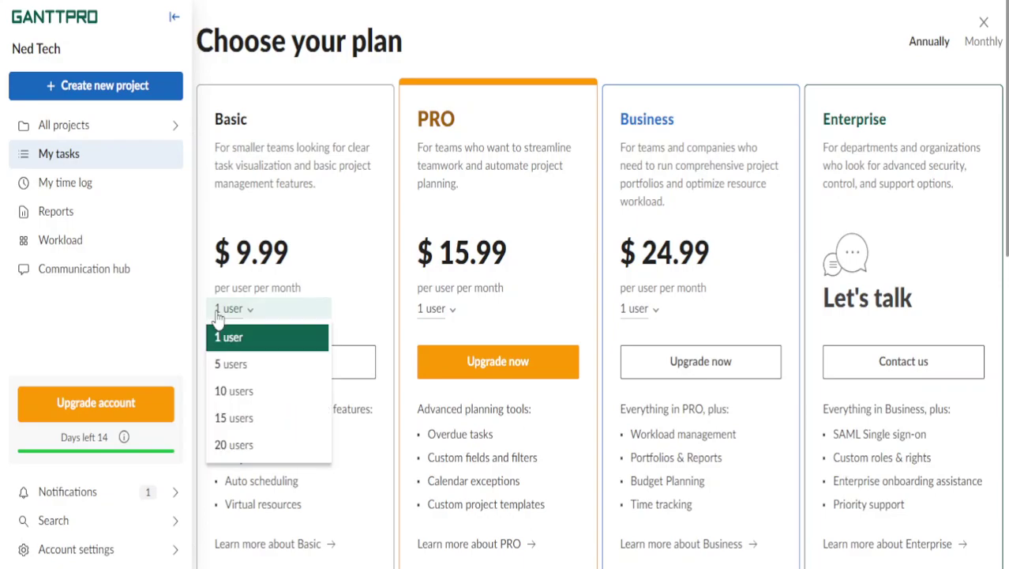
left_click(326, 251)
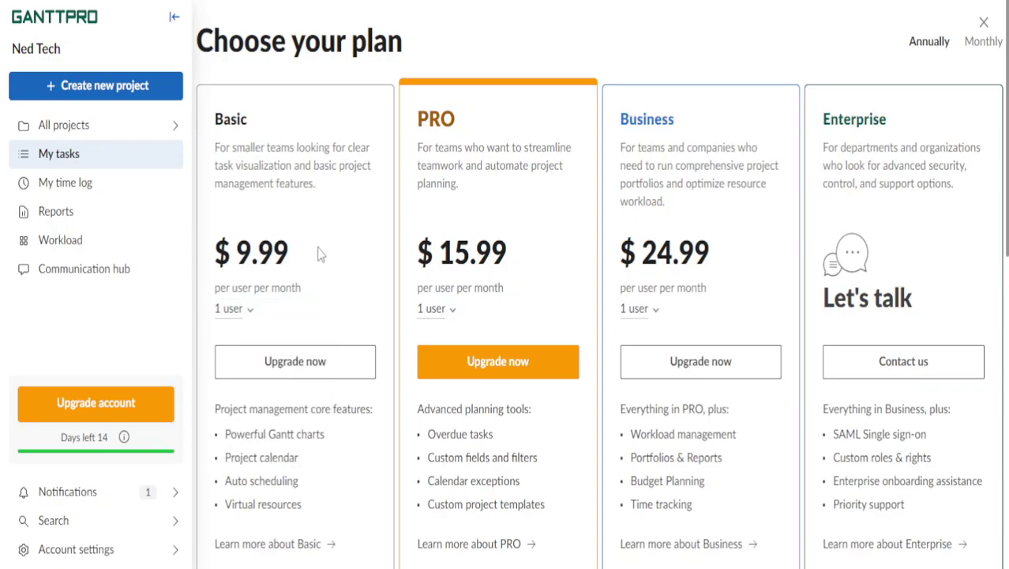
scroll(320, 252, "down", 3)
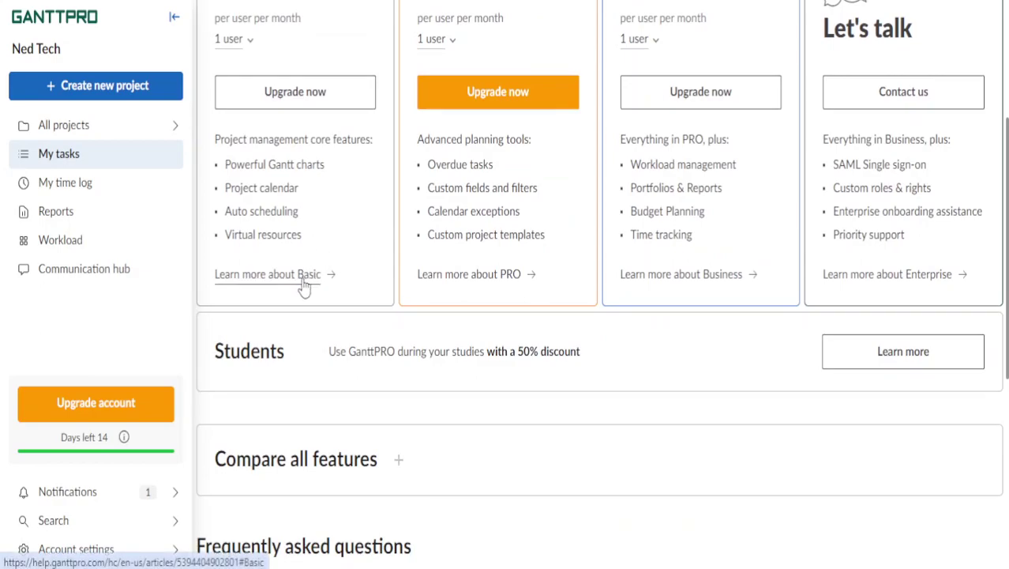
scroll(265, 291, "up", 3)
left_click(251, 308)
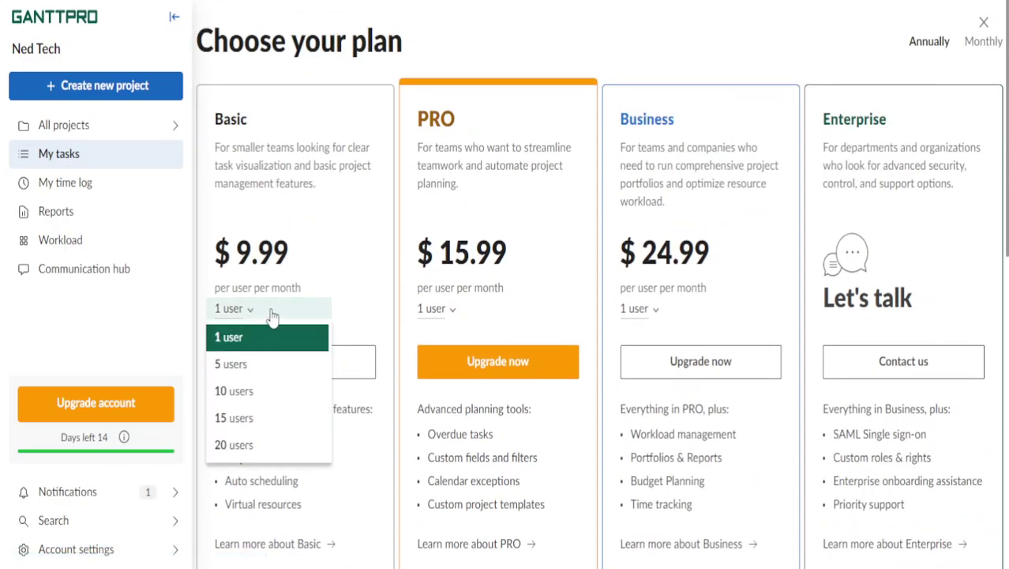
left_click(319, 262)
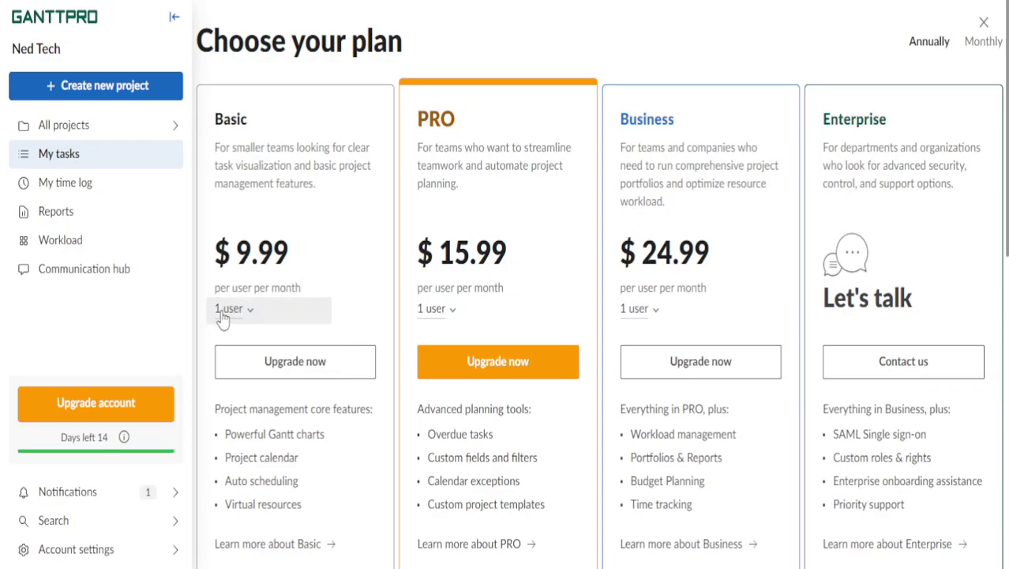
Step: Set the Basic plan's user count to 50 users and examine its price per user
left_click(292, 308)
scroll(244, 407, "down", 3)
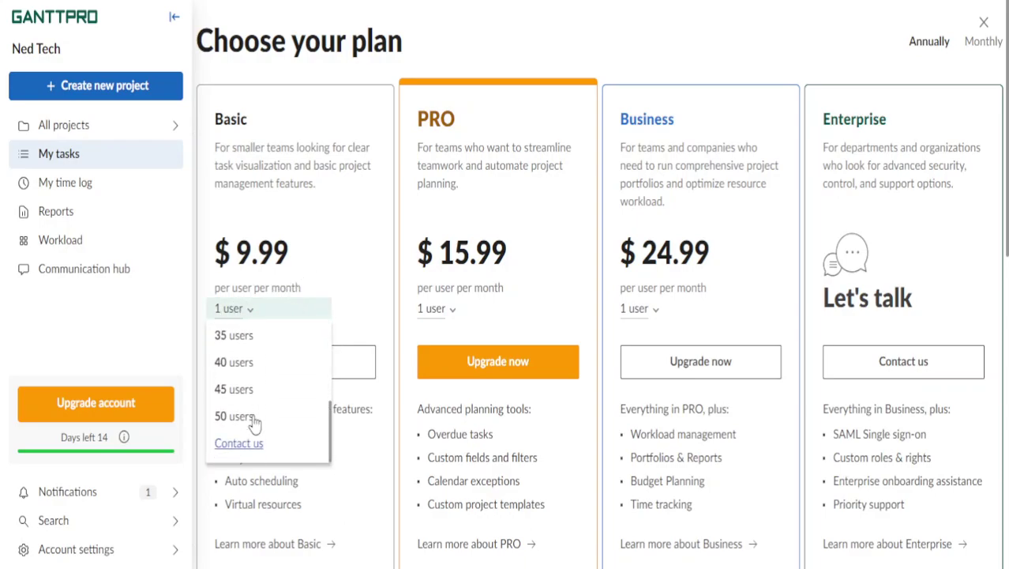
left_click(263, 419)
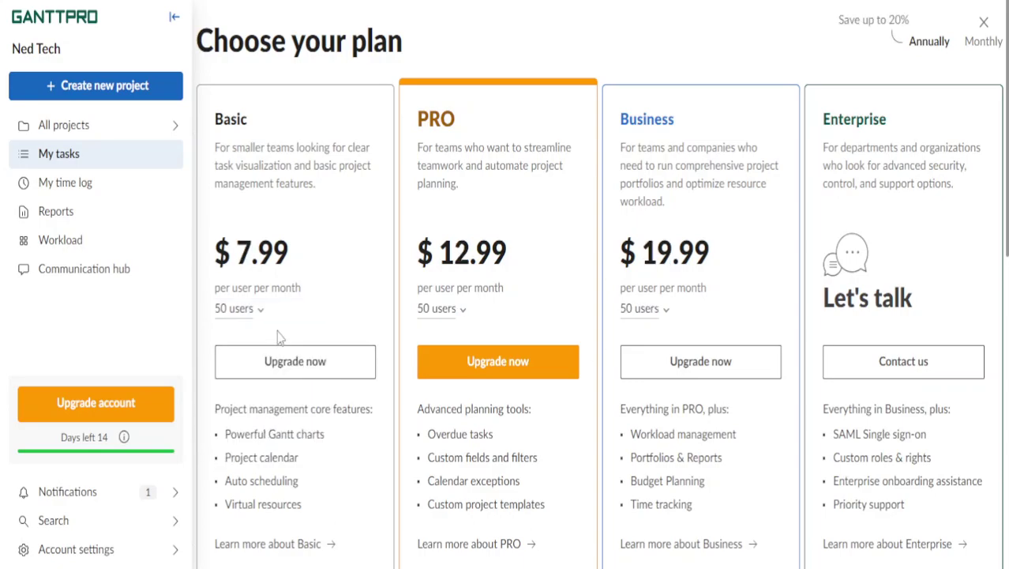
left_click(235, 309)
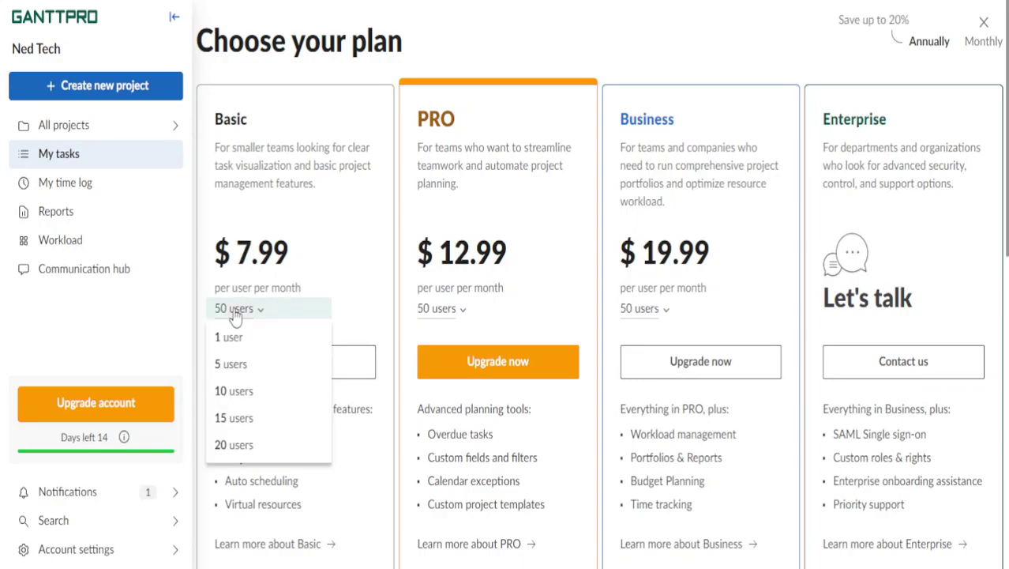
left_click(679, 192)
left_click_drag(251, 251, 340, 264)
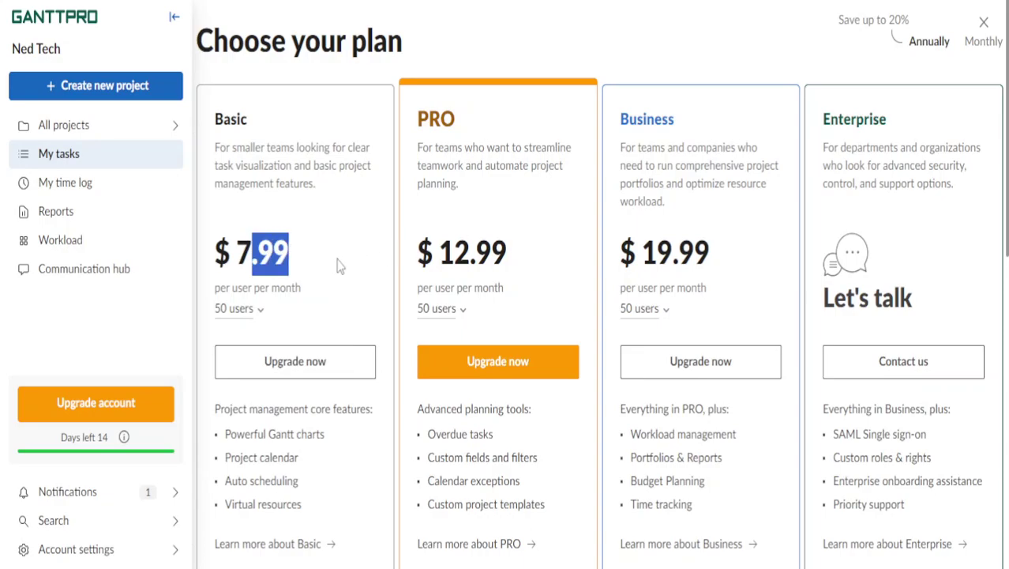
Step: Set the Basic plan's user count back to 1 user and examine its price
left_click(237, 308)
left_click(272, 345)
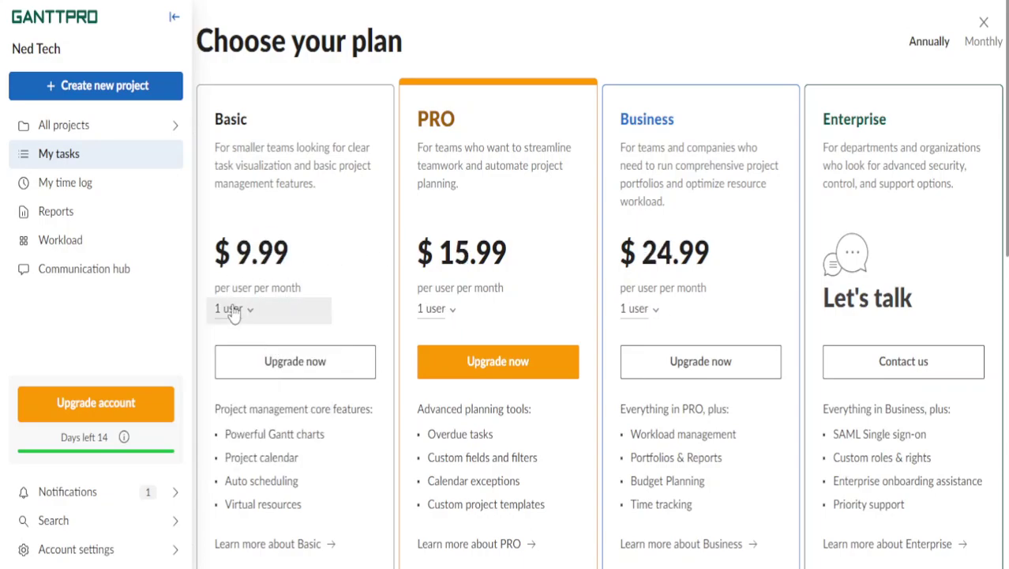
left_click_drag(251, 252, 322, 255)
left_click(318, 248)
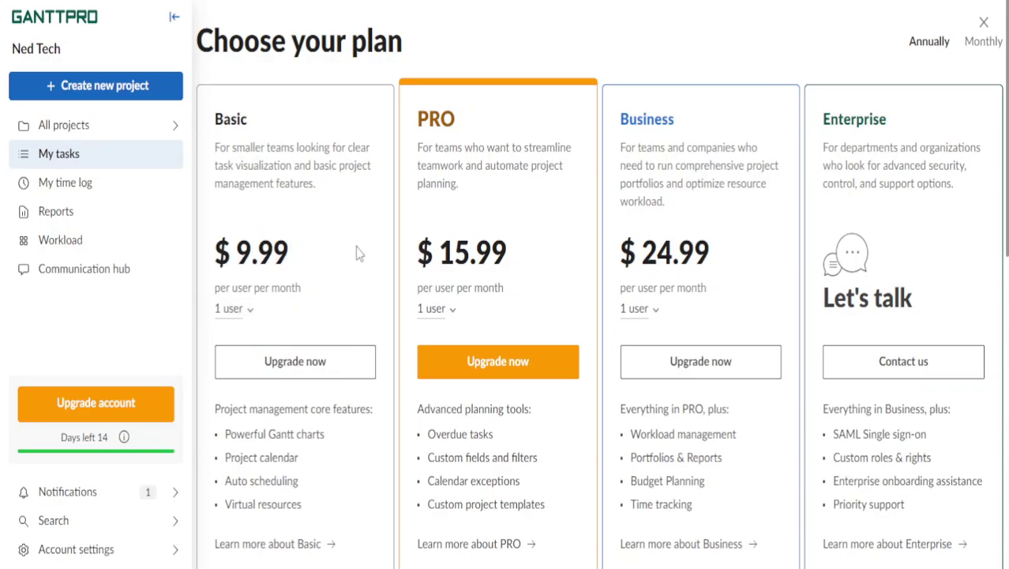
Step: Examine the PRO plan's price and read through the rest of the pricing page
left_click_drag(450, 260, 513, 286)
left_click(506, 277)
scroll(924, 332, "down", 6)
scroll(923, 341, "up", 6)
scroll(540, 293, "down", 6)
scroll(525, 304, "up", 5)
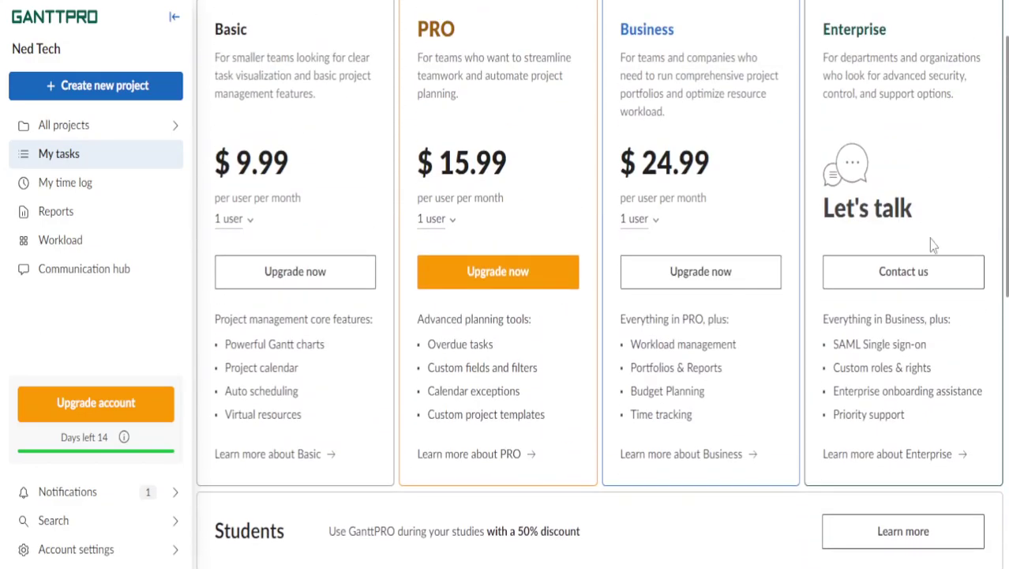
Step: Examine the feature lists of the Business and Enterprise plans
scroll(701, 272, "up", 1)
left_click_drag(616, 405, 744, 506)
left_click(748, 480)
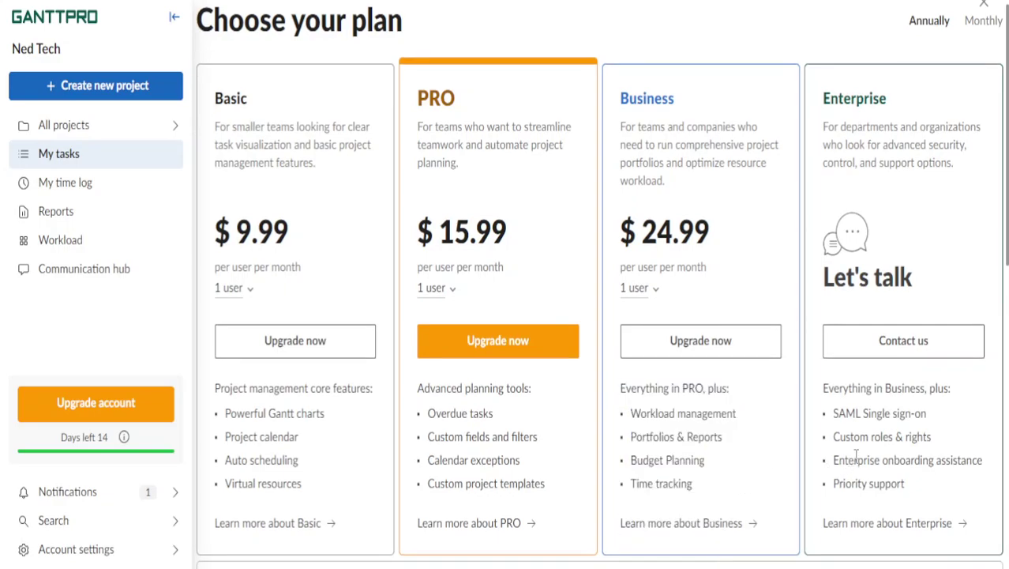
left_click_drag(842, 388, 951, 490)
left_click(951, 492)
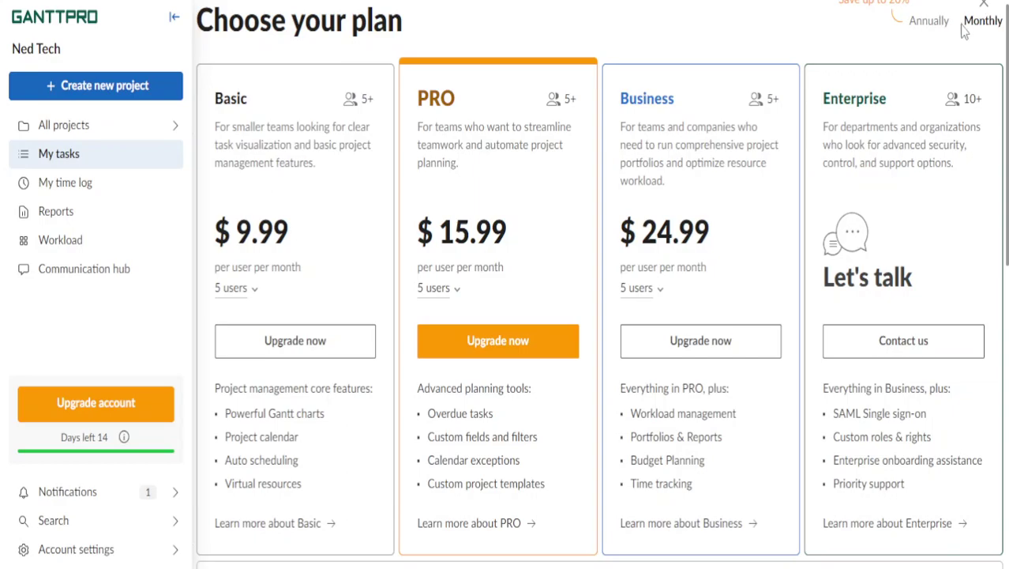
Step: Compare annual and monthly billing for the plans, check the annual savings note, and finish on Monthly
scroll(935, 32, "up", 1)
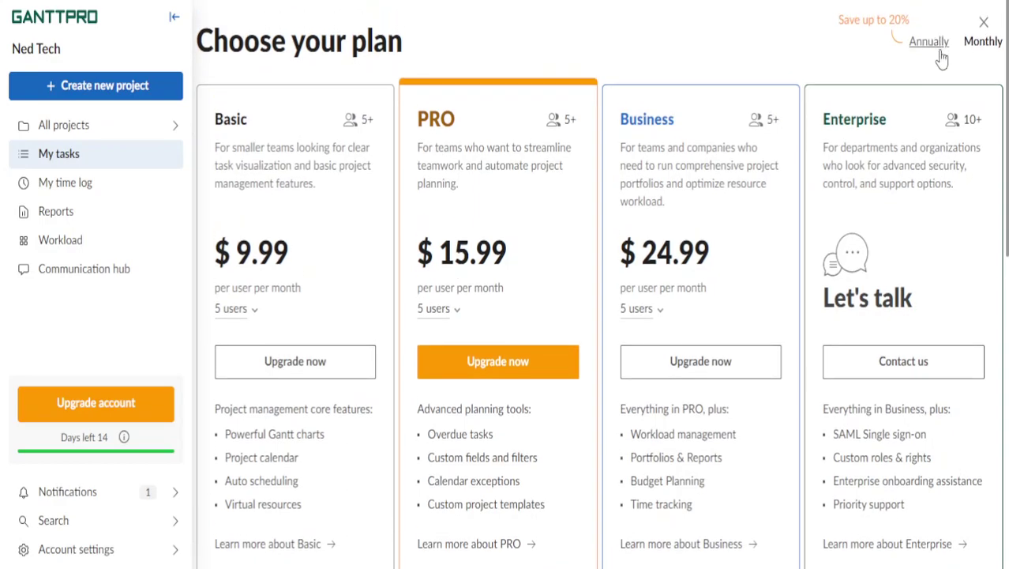
left_click(932, 43)
left_click(989, 44)
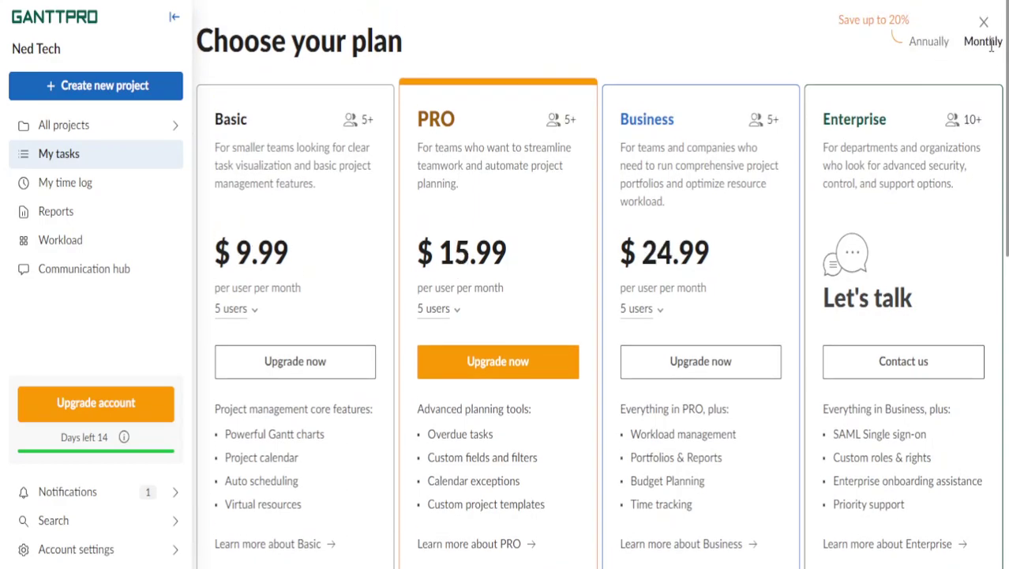
left_click(929, 41)
left_click_drag(856, 19, 910, 18)
left_click(910, 15)
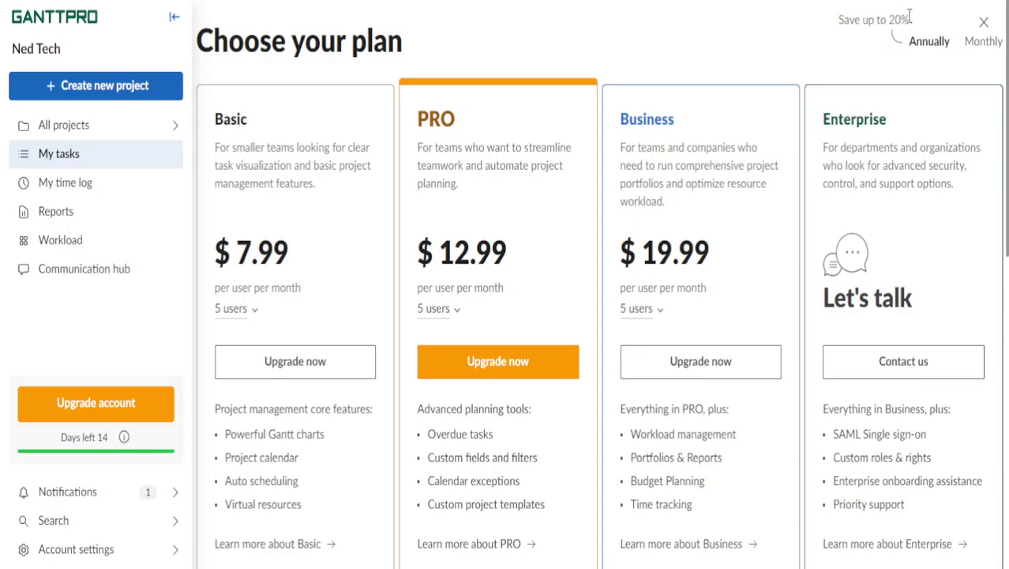
left_click(976, 49)
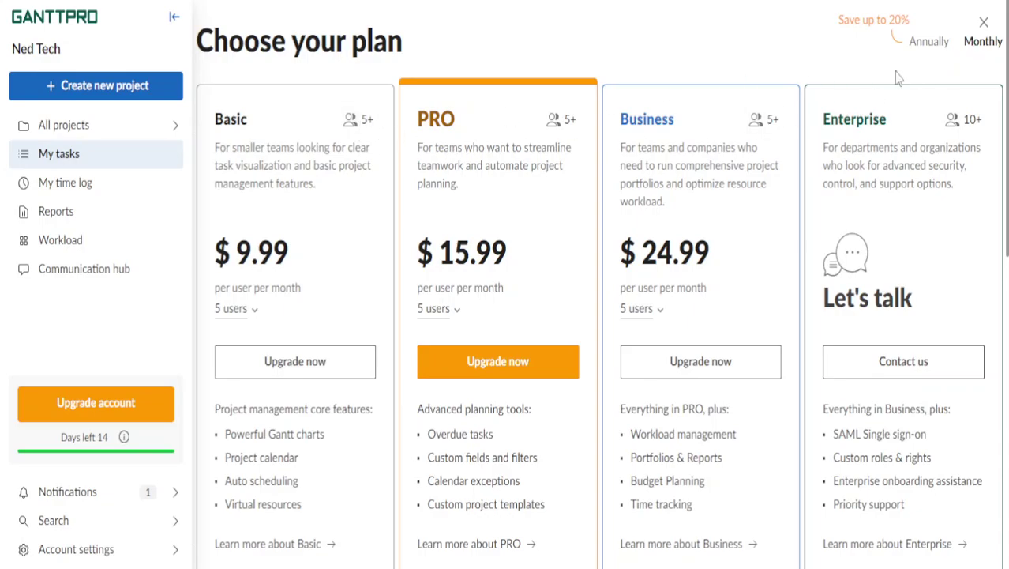
Step: Leave the upgrade plans and open the list of all projects
left_click(983, 23)
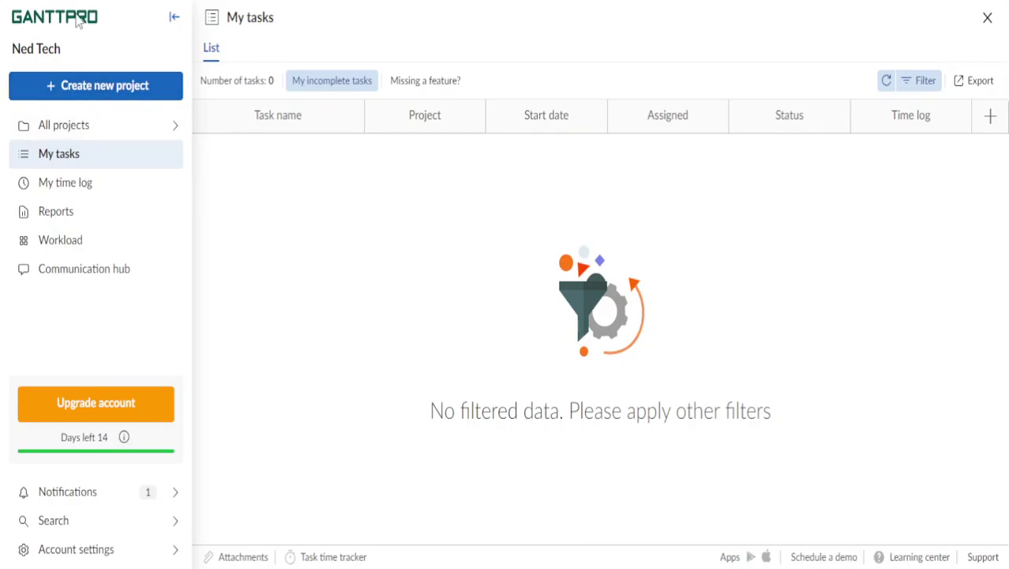
left_click(64, 125)
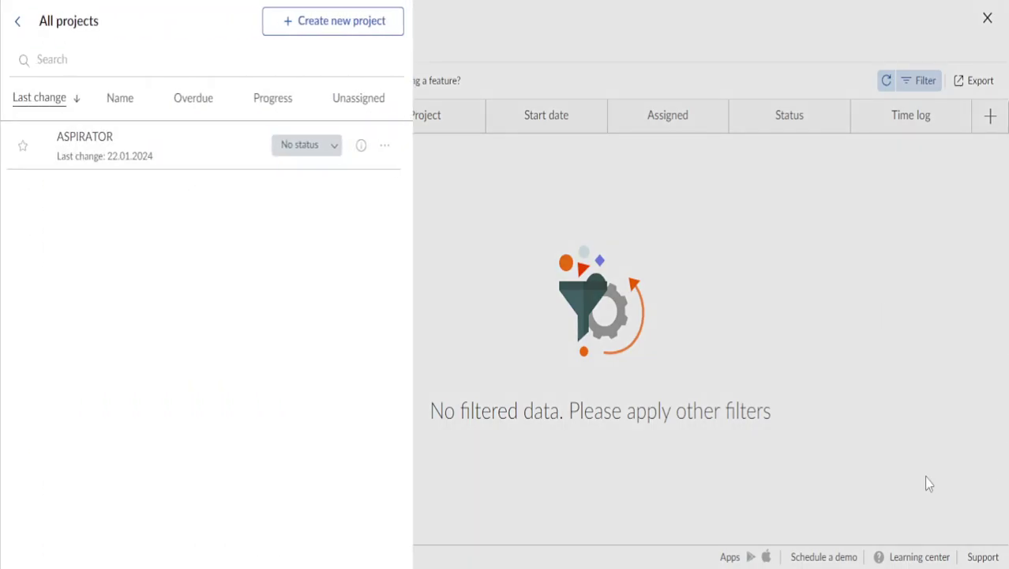